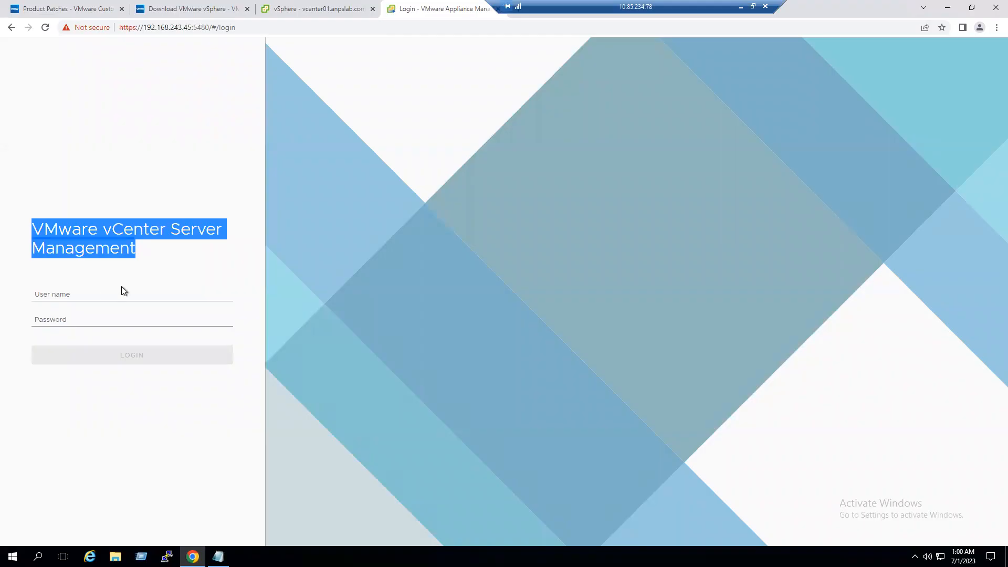
- Sign in to appliance management as root with the account password
click(96, 318)
click(48, 319)
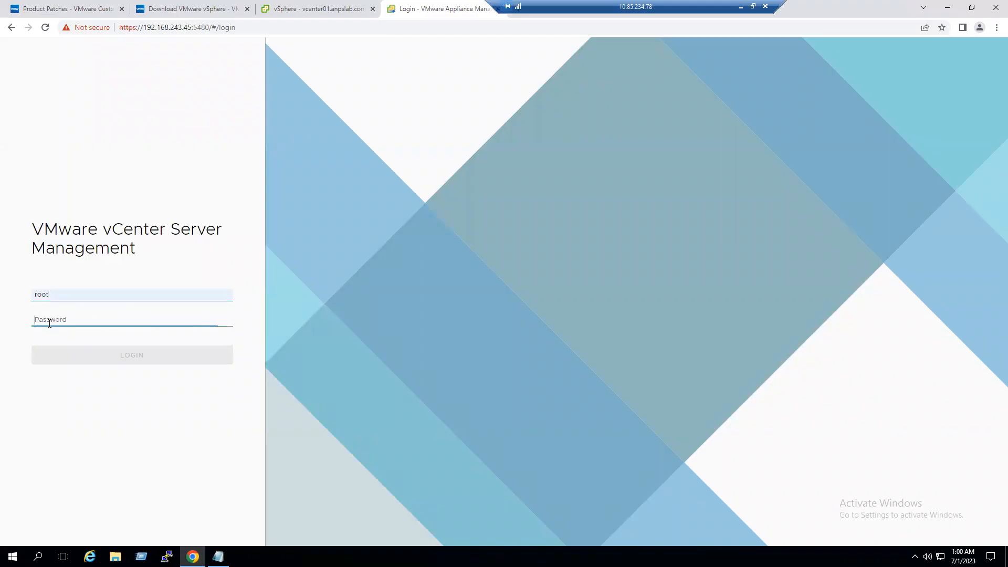
text(••••)
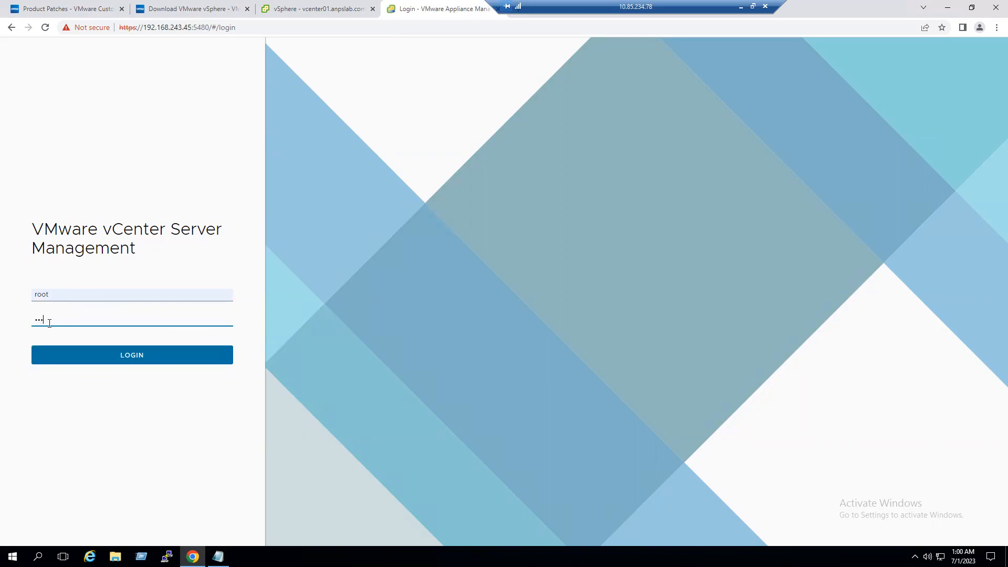
text(••••••)
click(105, 359)
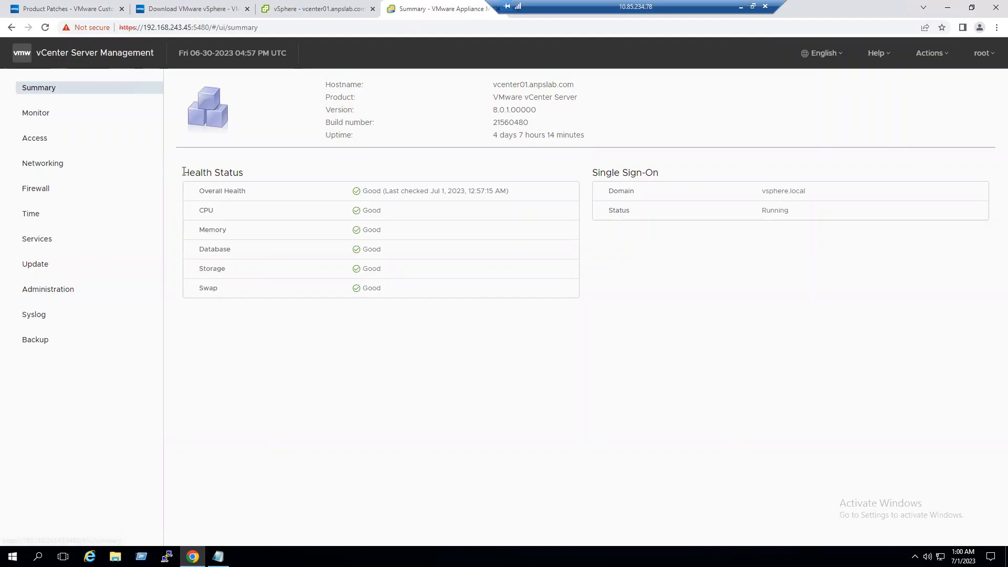
- Review health status and version 8.0.1.00000 on Summary, then go to the vSphere download page
drag(184, 172, 264, 190)
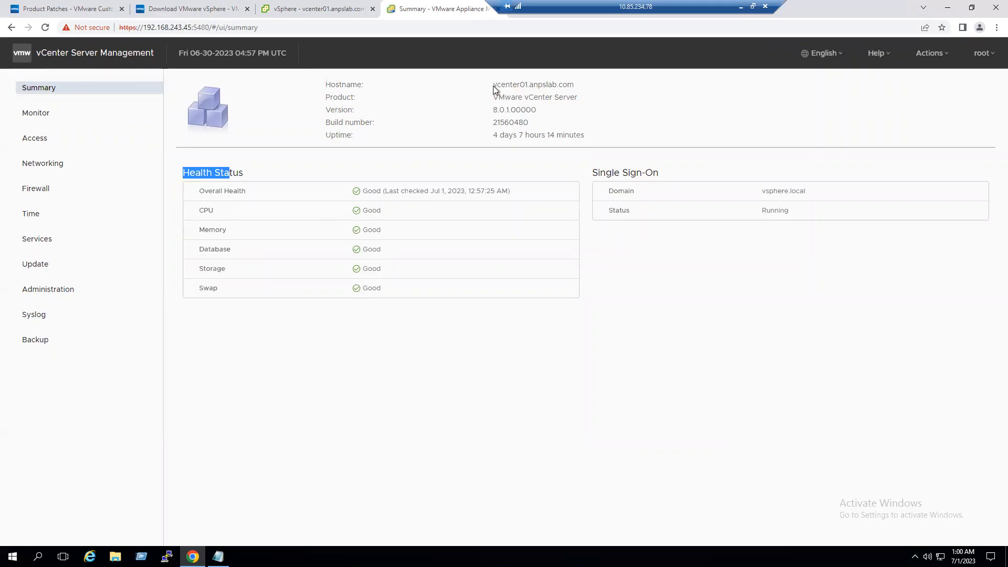
mouse_move(493, 110)
mouse_down()
mouse_move(509, 112)
mouse_move(499, 126)
mouse_move(529, 128)
mouse_up()
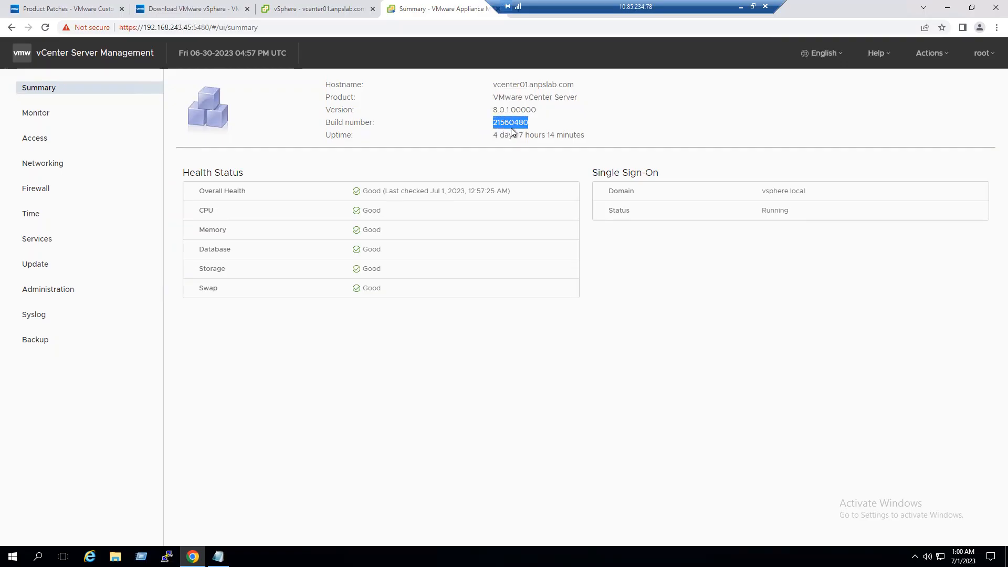
click(204, 7)
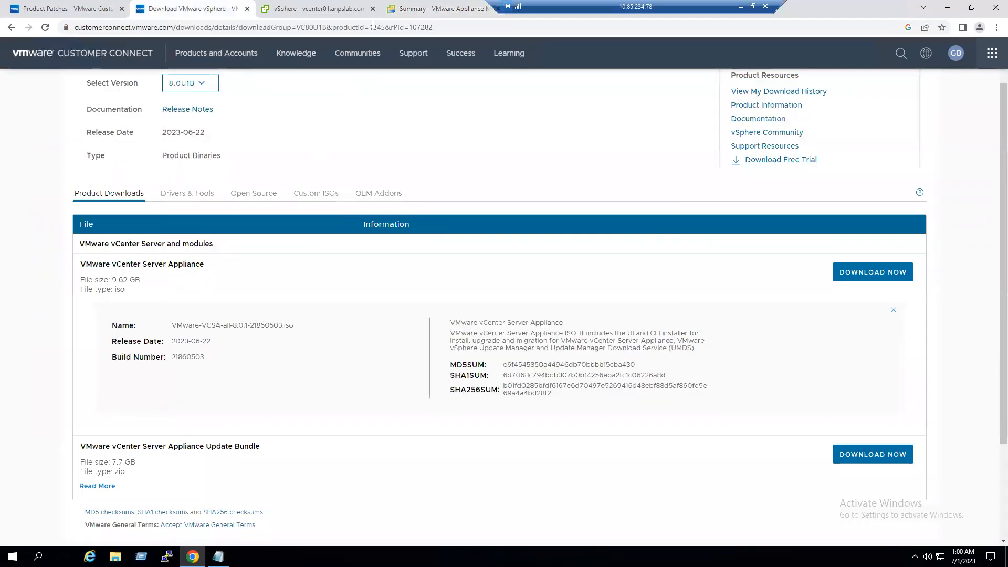
- Return to the appliance Summary tab and open the Update page
click(417, 9)
click(515, 404)
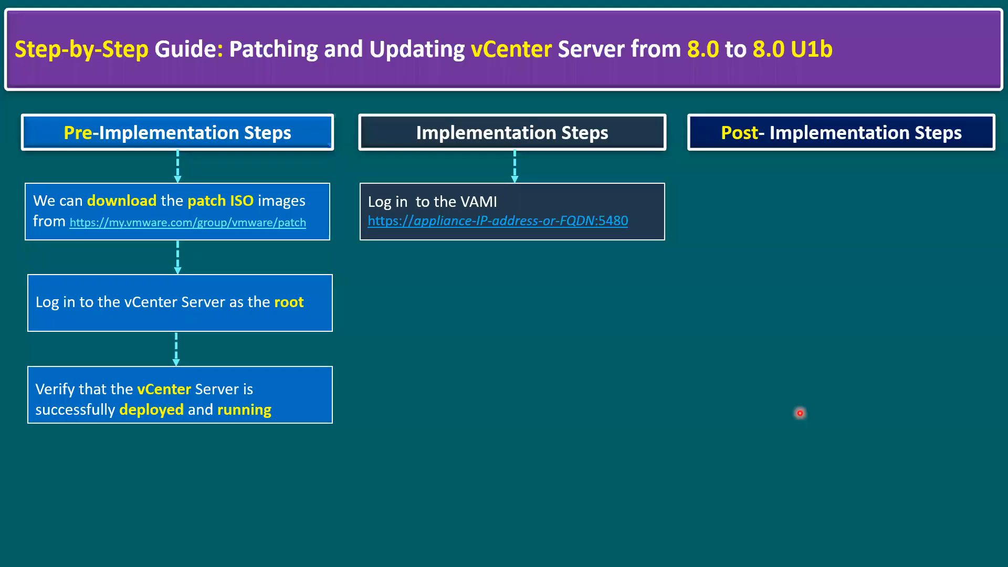
click(344, 304)
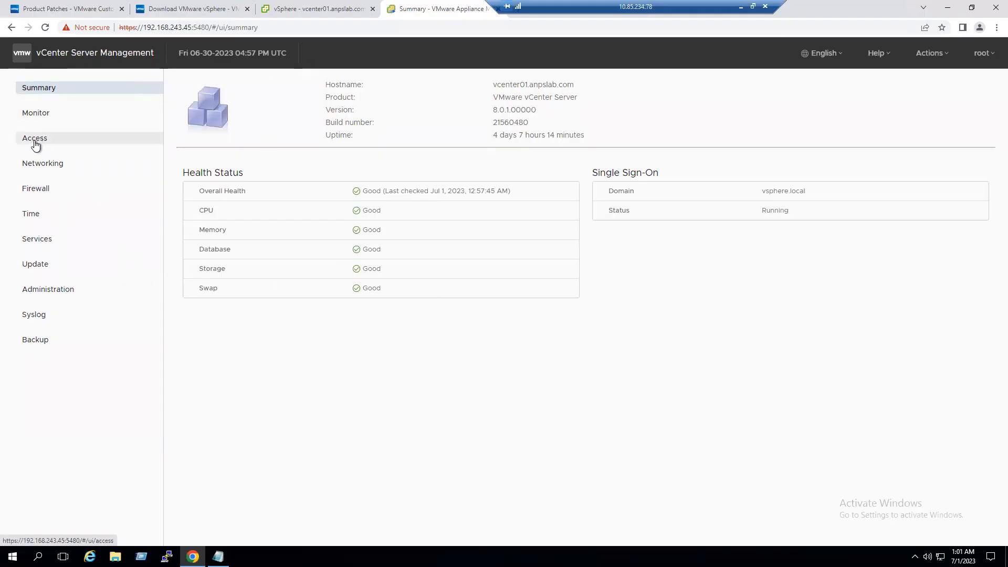
click(40, 272)
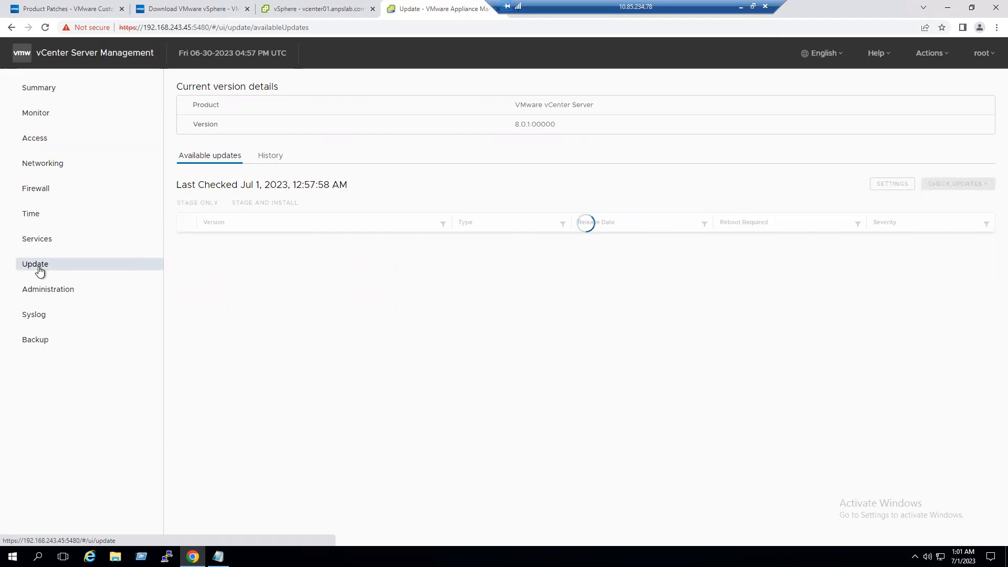
- Review the current version details and the Jul 1, 2023 last-checked date
drag(184, 86, 274, 88)
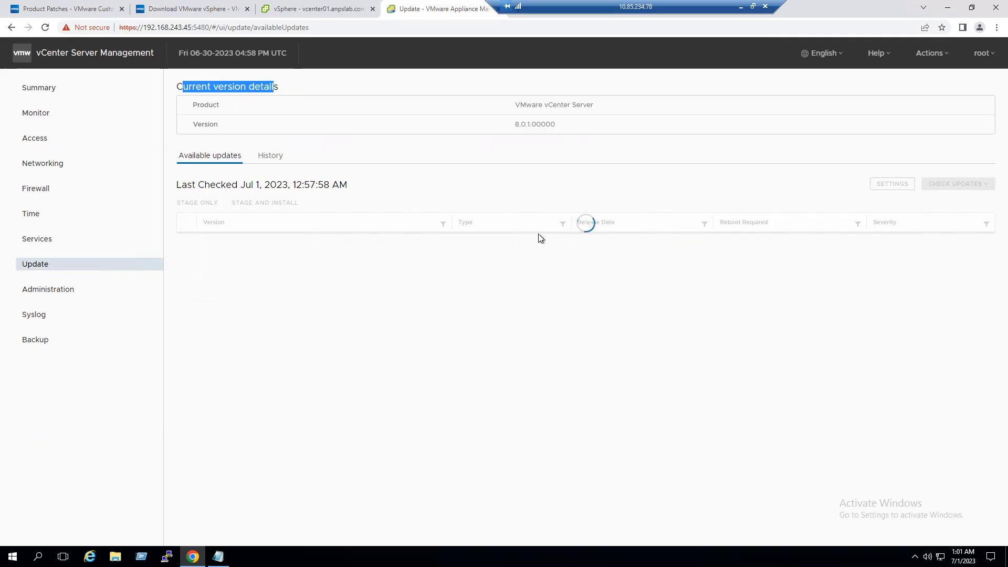
drag(245, 184, 323, 185)
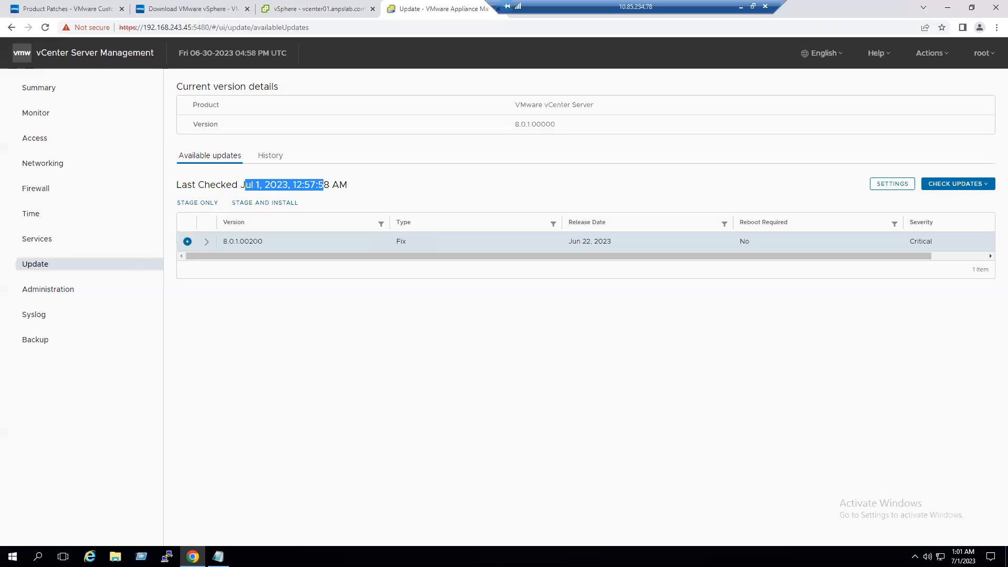
click(368, 338)
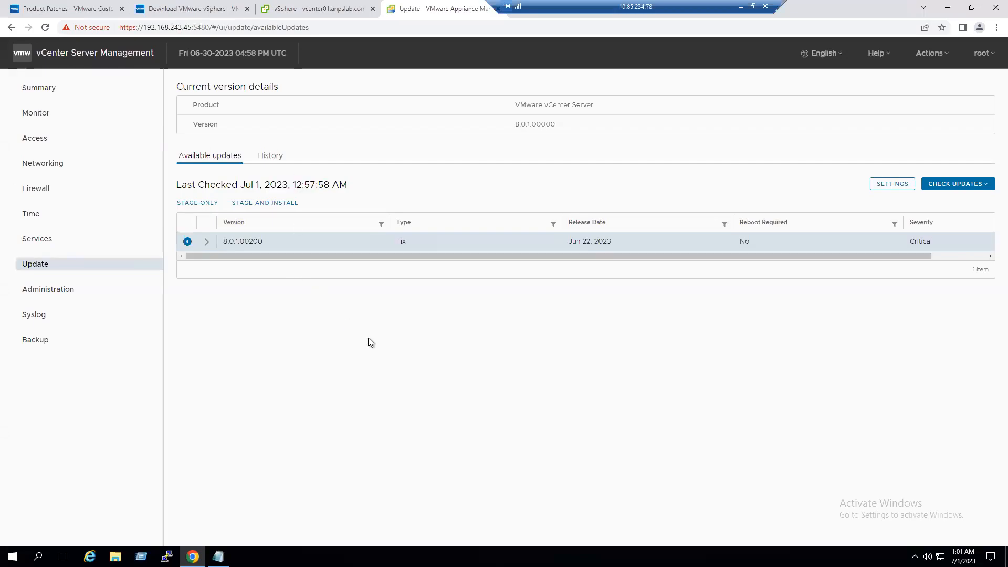
- Expand the 8.0.1.00200 patch details and note its summary and 7.6GB download size
click(209, 245)
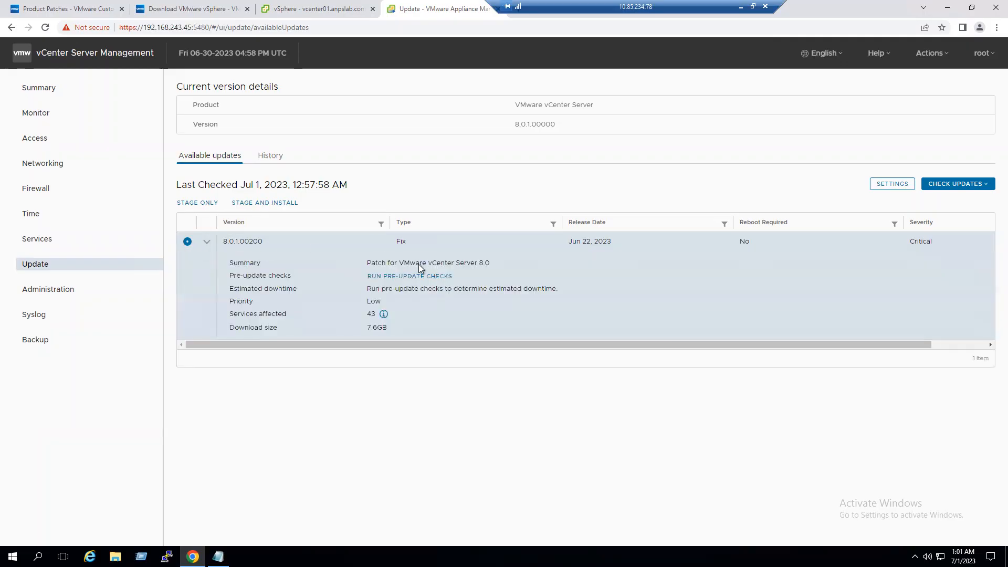
drag(475, 263, 492, 260)
drag(369, 329, 379, 328)
- Run the pre-update checks and review the Passed result and estimated downtime
click(418, 276)
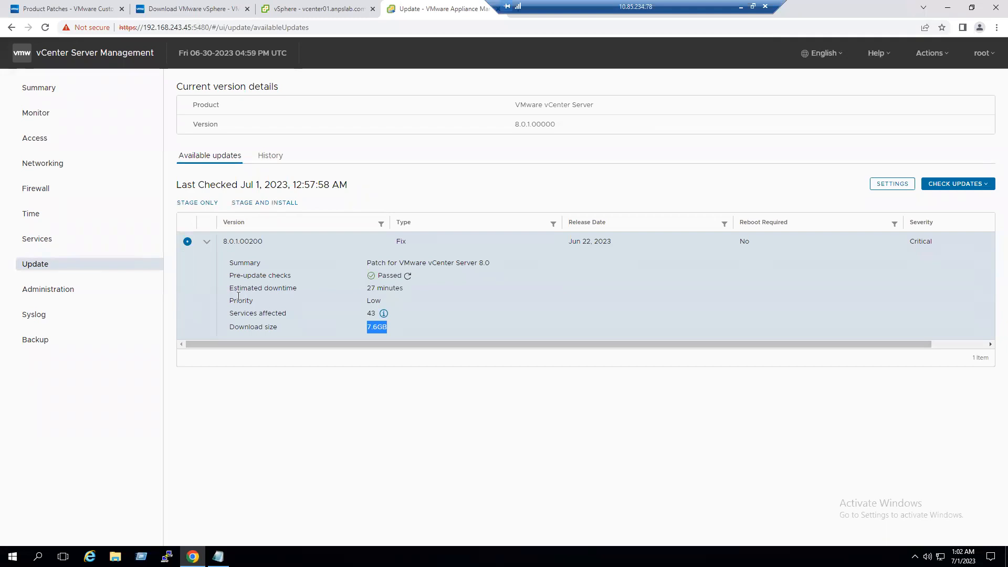
drag(230, 276, 291, 276)
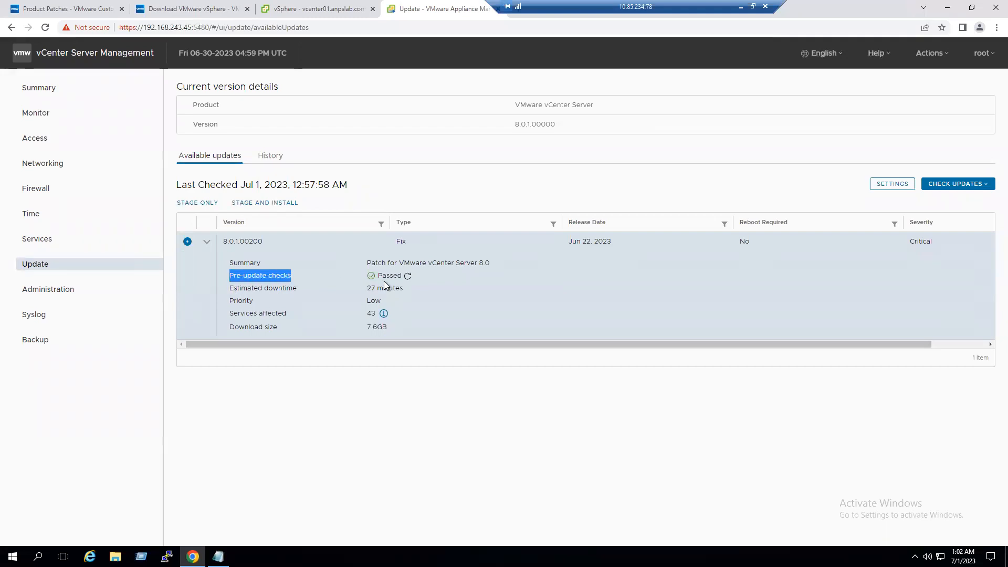
drag(233, 288, 283, 289)
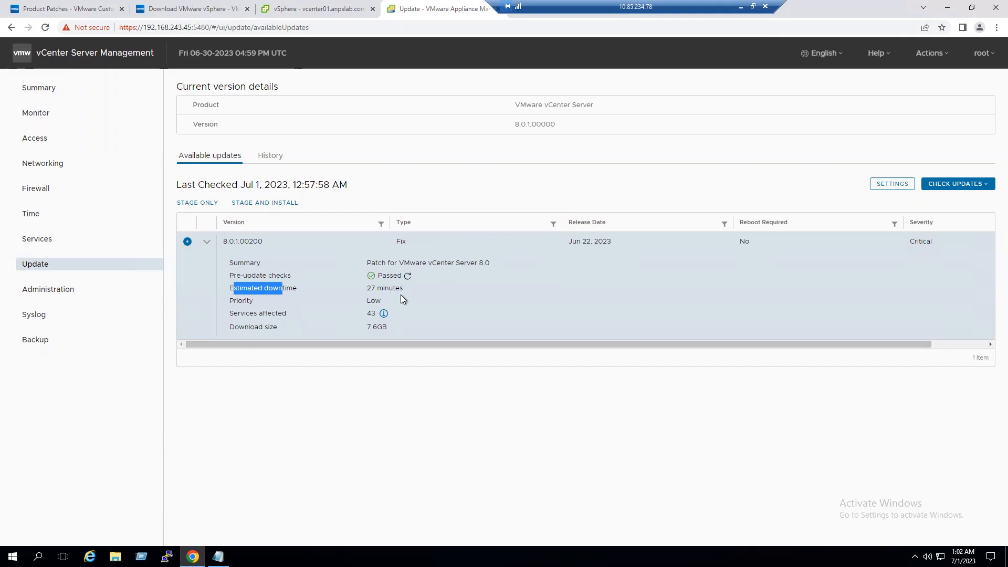
click(440, 414)
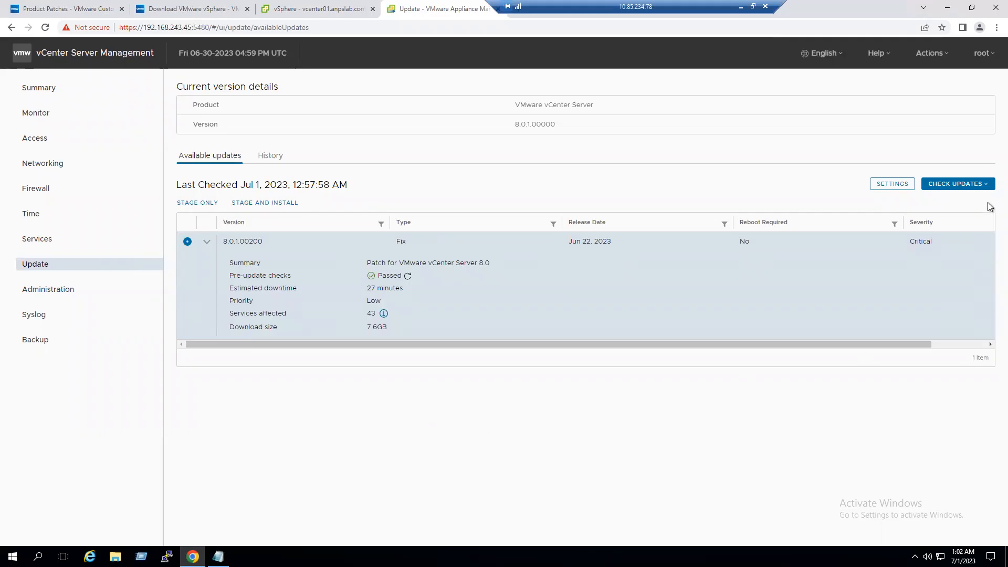
- Check the CD-ROM for updates twice via CHECK UPDATES
click(982, 187)
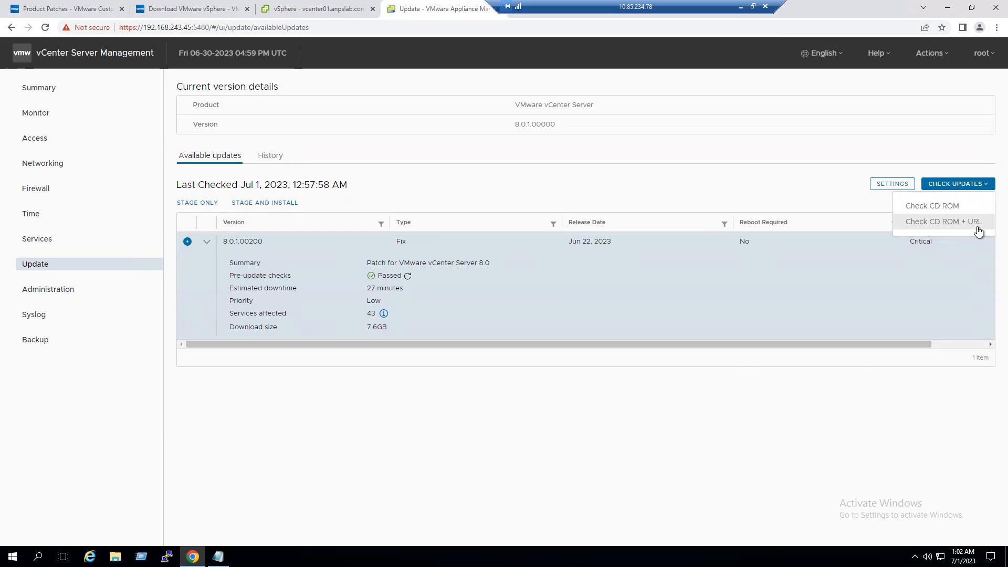
click(944, 209)
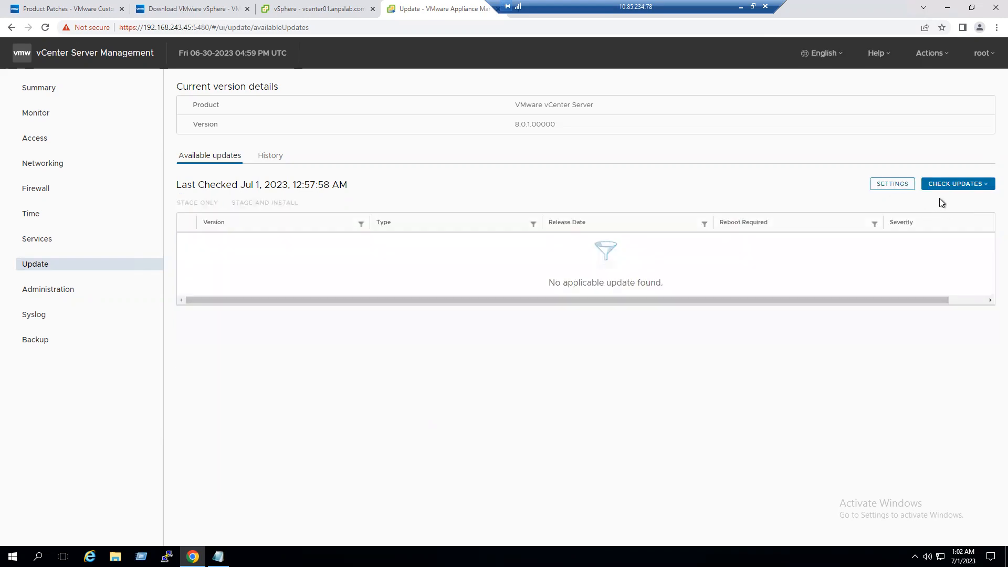
click(965, 186)
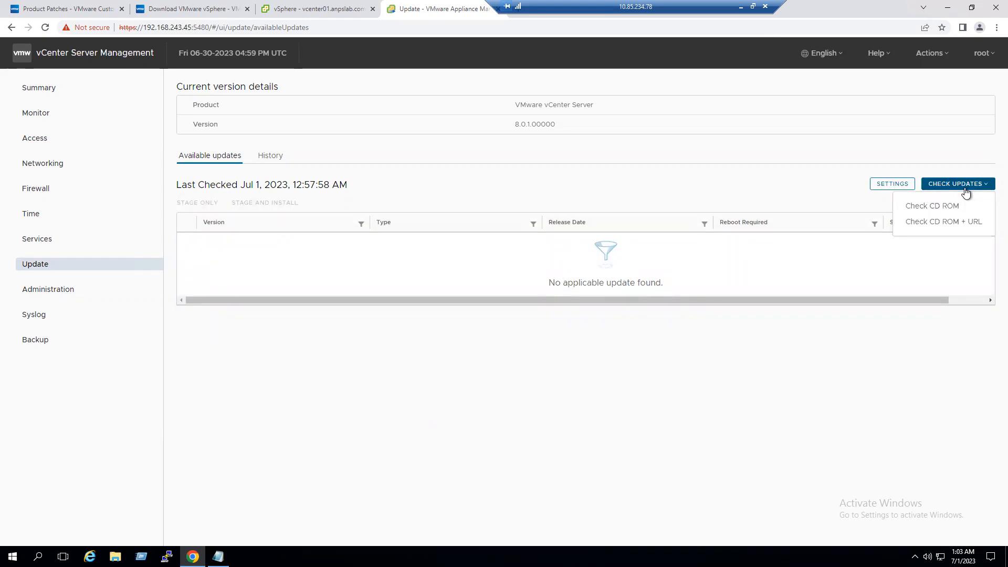
click(943, 207)
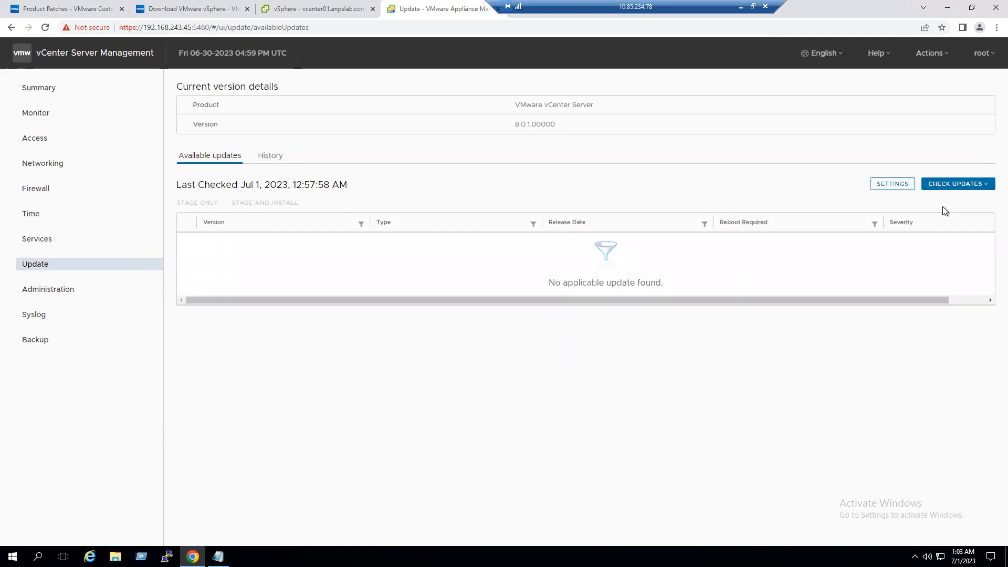
click(896, 186)
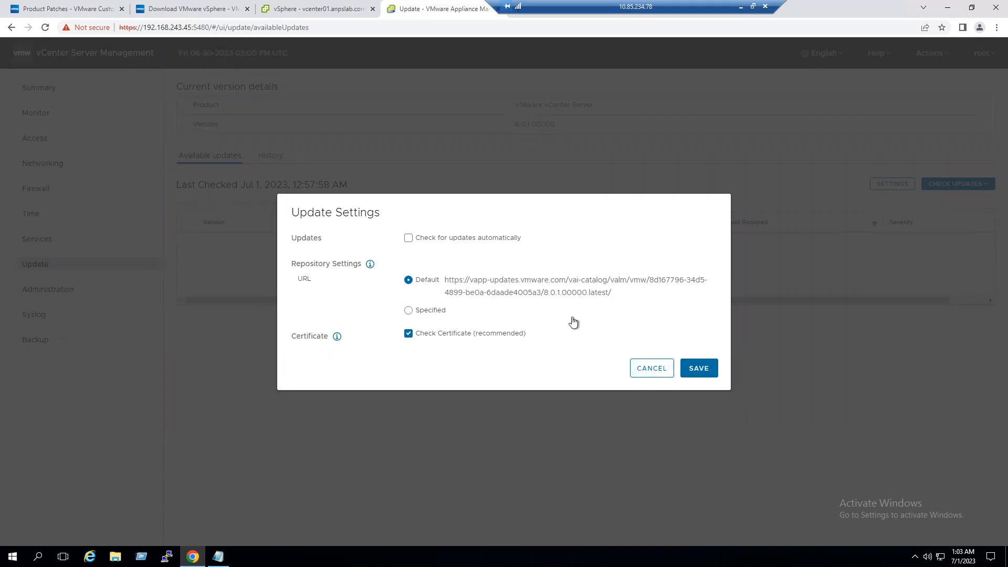
click(658, 377)
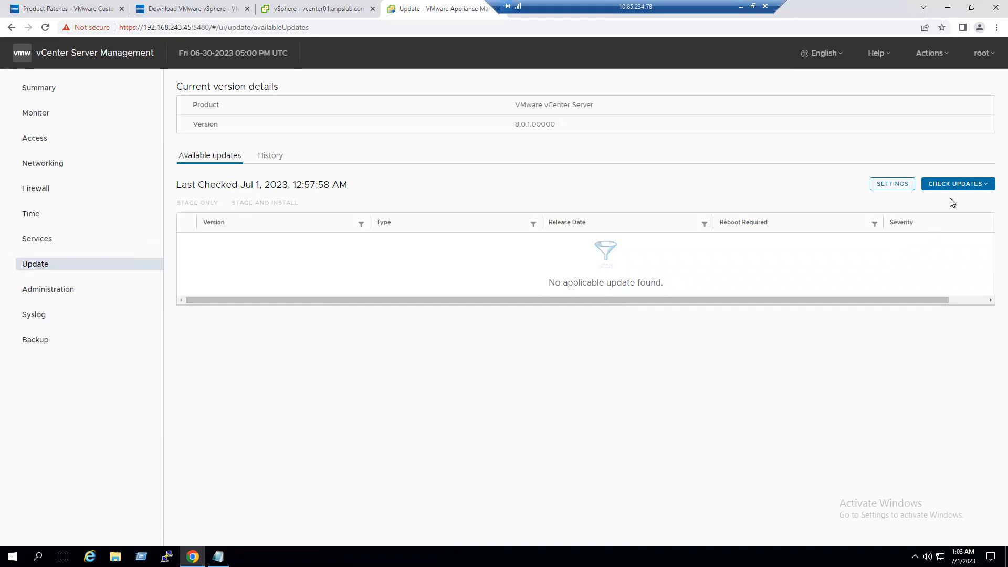
click(959, 185)
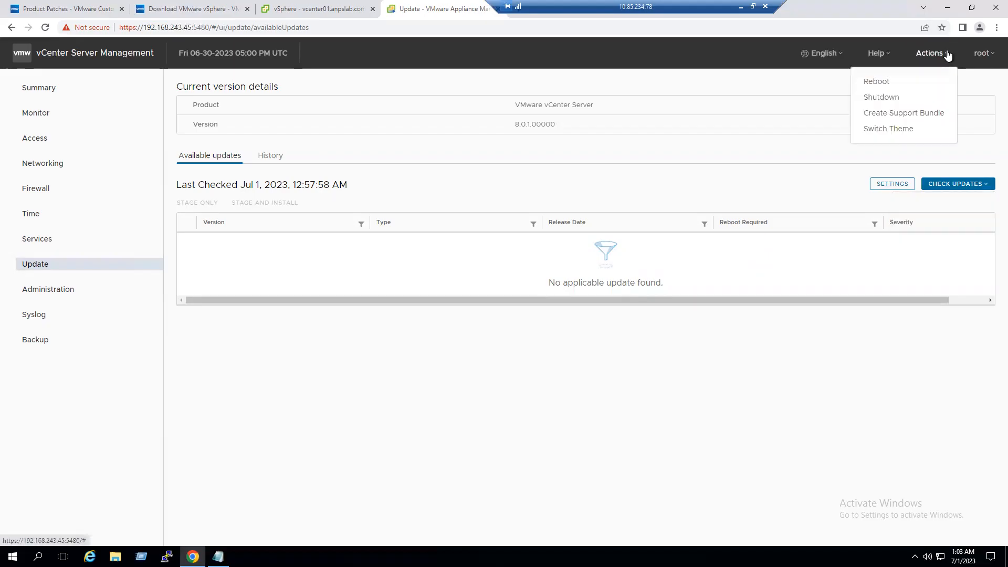
- Recheck for updates, view History, and return to Available updates listing 8.0.1.00200
click(982, 52)
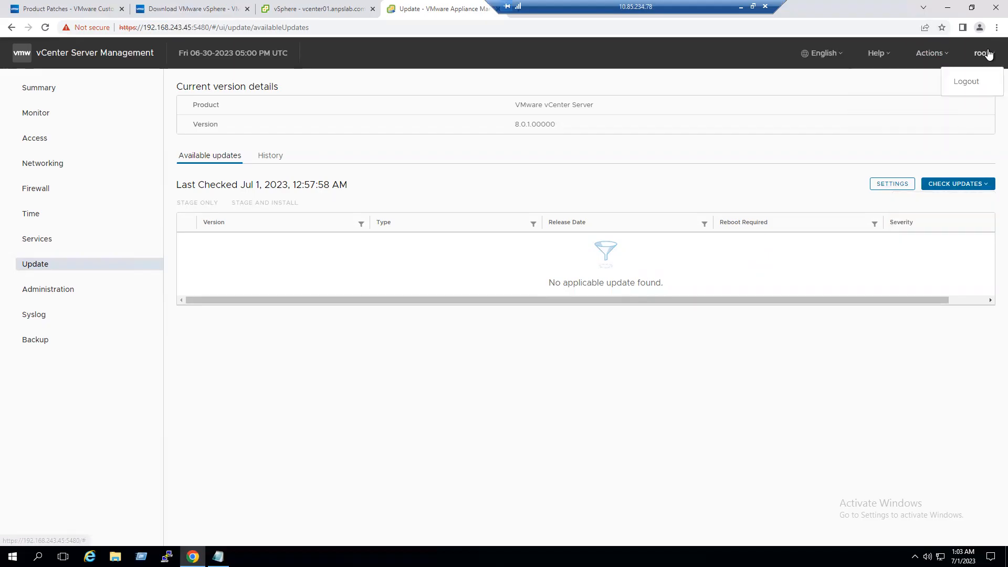
key(Escape)
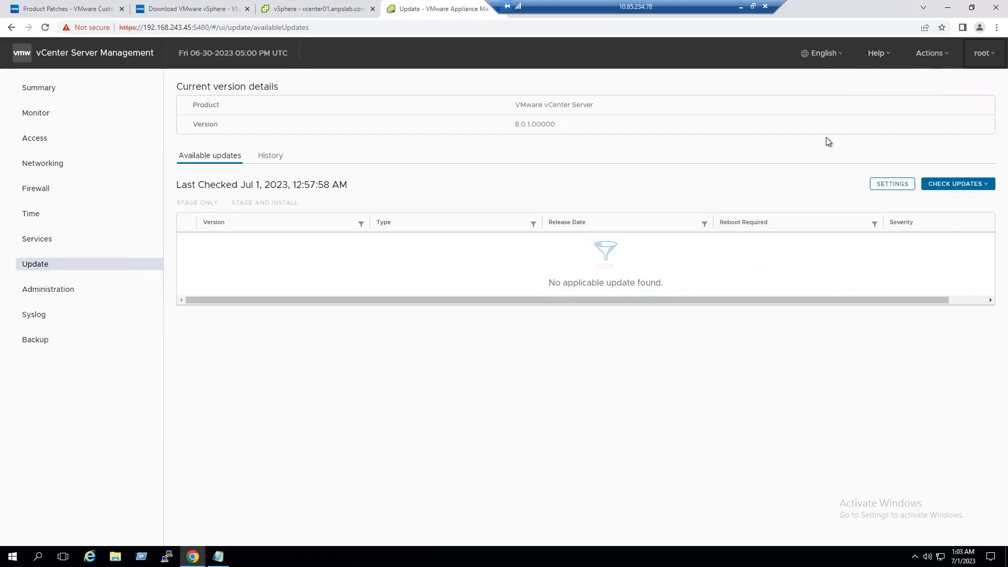
click(980, 188)
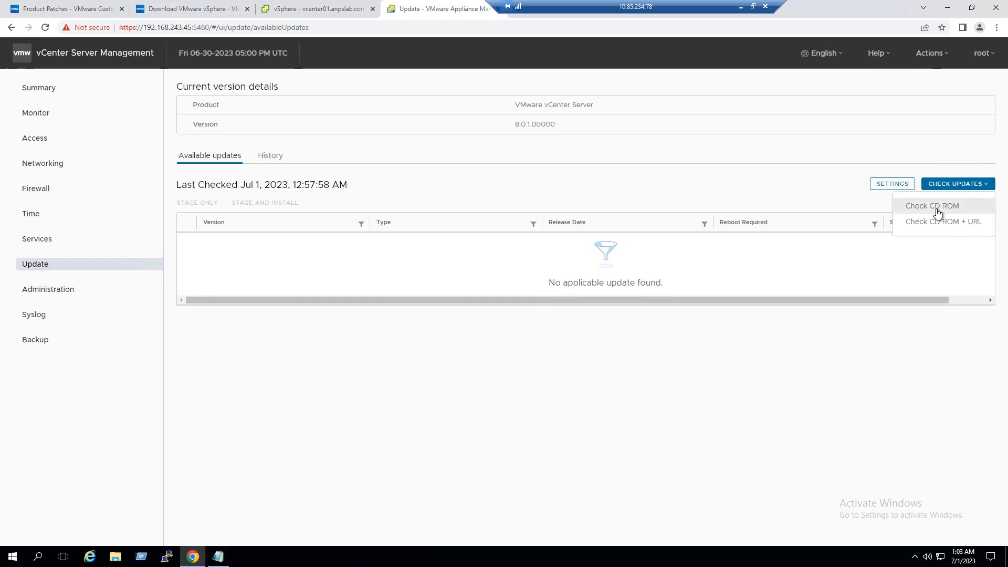
drag(935, 209, 953, 189)
click(954, 189)
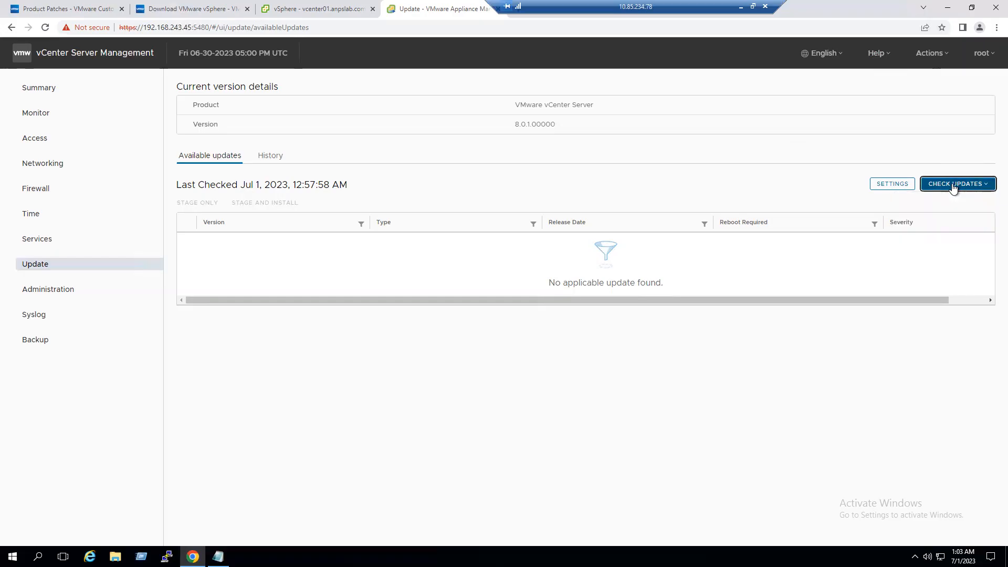
click(954, 189)
click(270, 157)
click(223, 157)
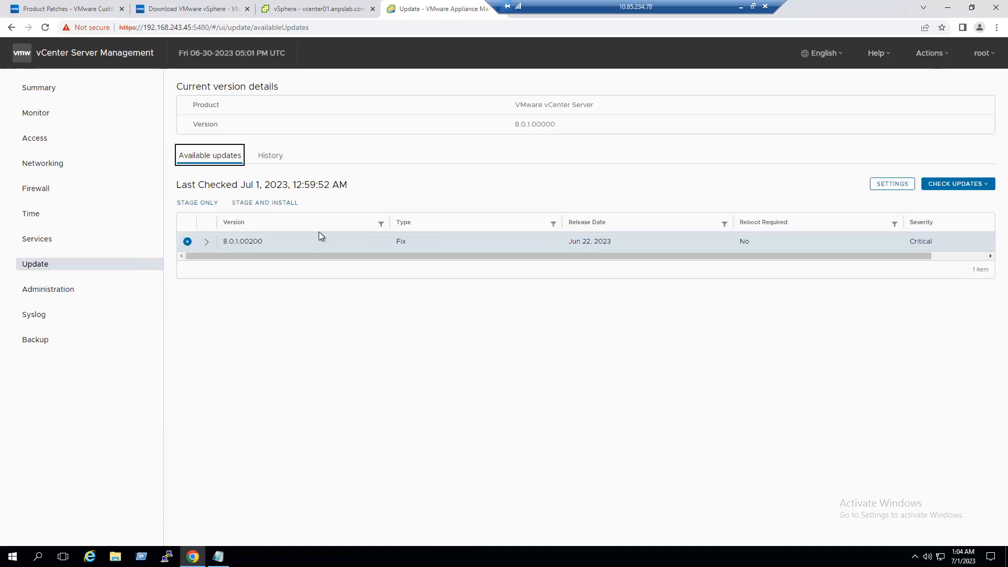
- Rerun pre-update checks on the expanded 8.0.1.00200 row and review results and affected services
click(207, 244)
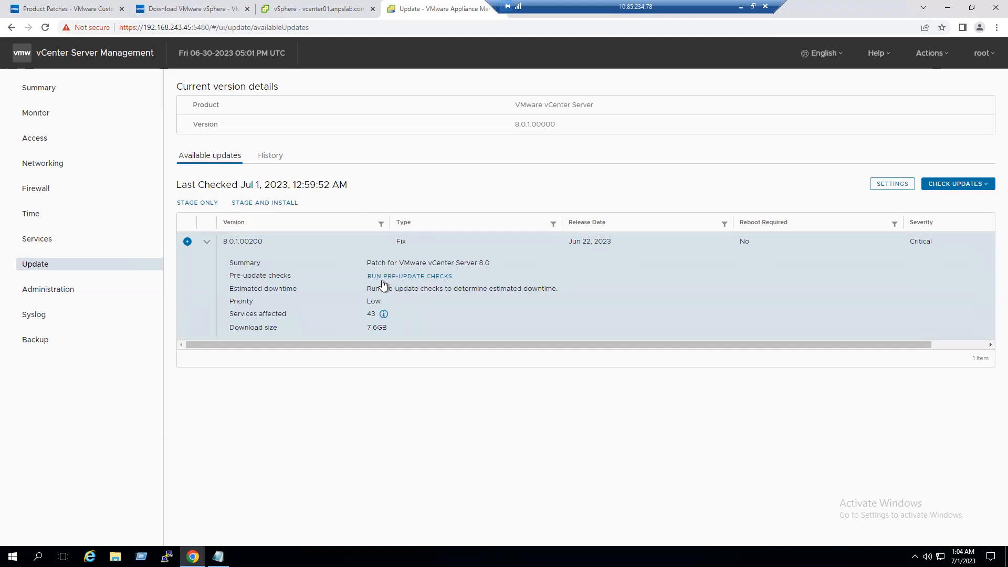
click(393, 276)
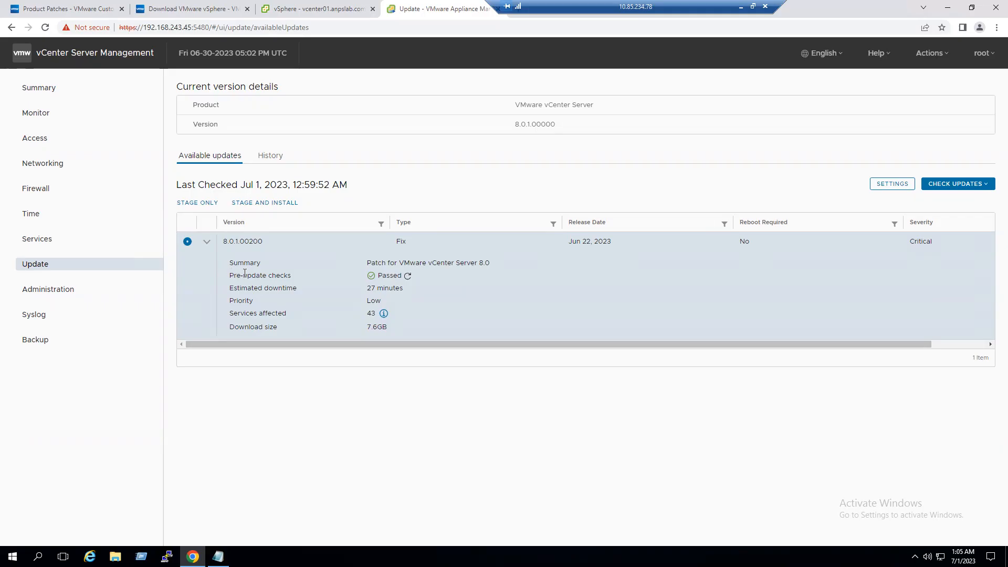
drag(231, 280, 272, 279)
click(412, 316)
drag(238, 314, 278, 314)
click(263, 330)
- Start Stage and Install for the patch and accept the licence agreement
click(274, 205)
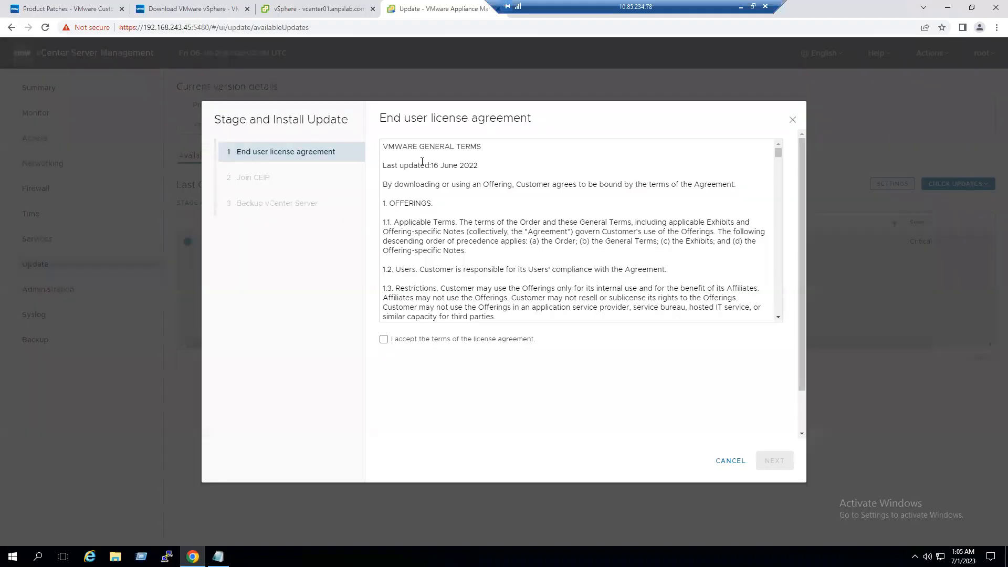
click(384, 340)
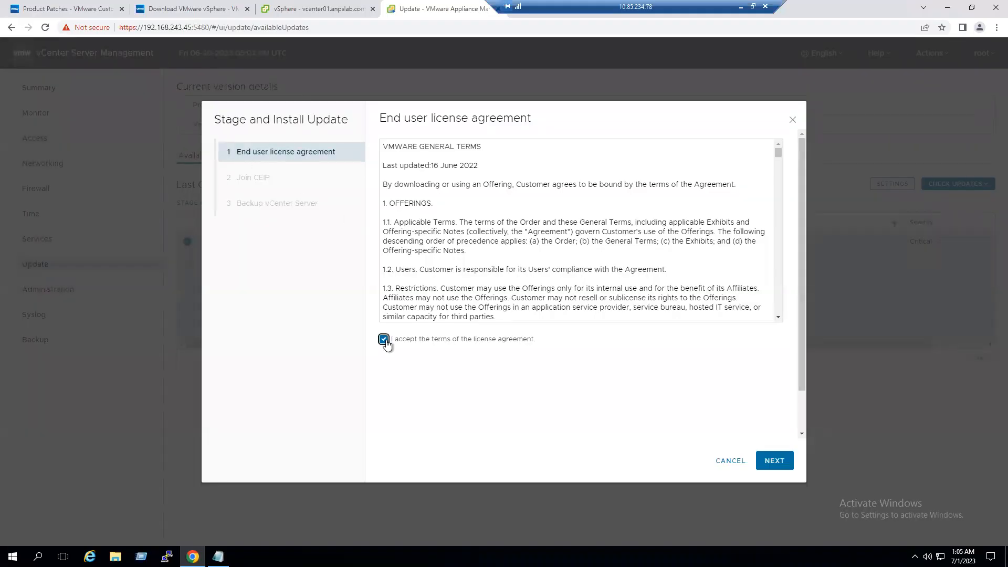
click(779, 466)
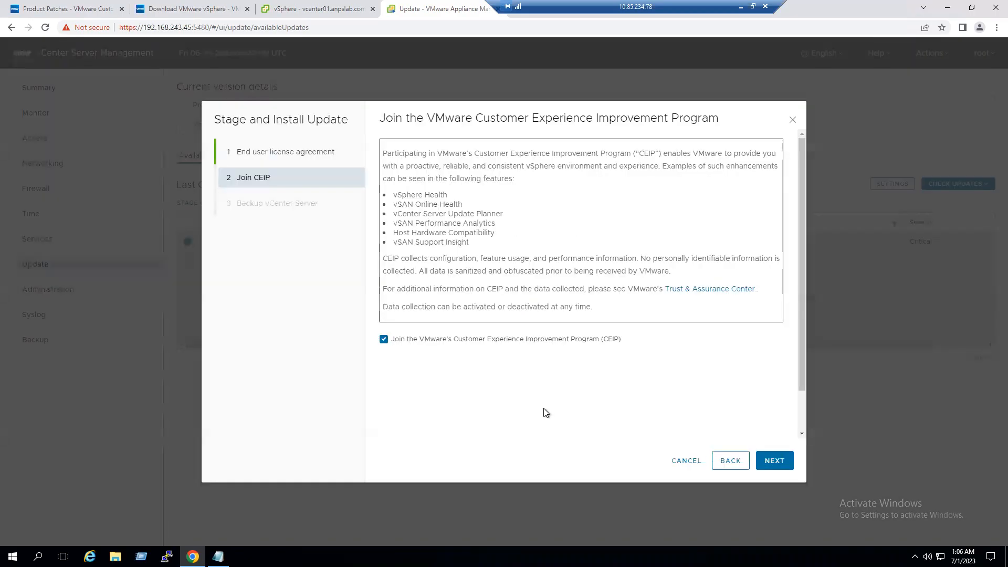
- Opt out of the Customer Experience Improvement Program and continue to the backup step
drag(416, 119, 705, 117)
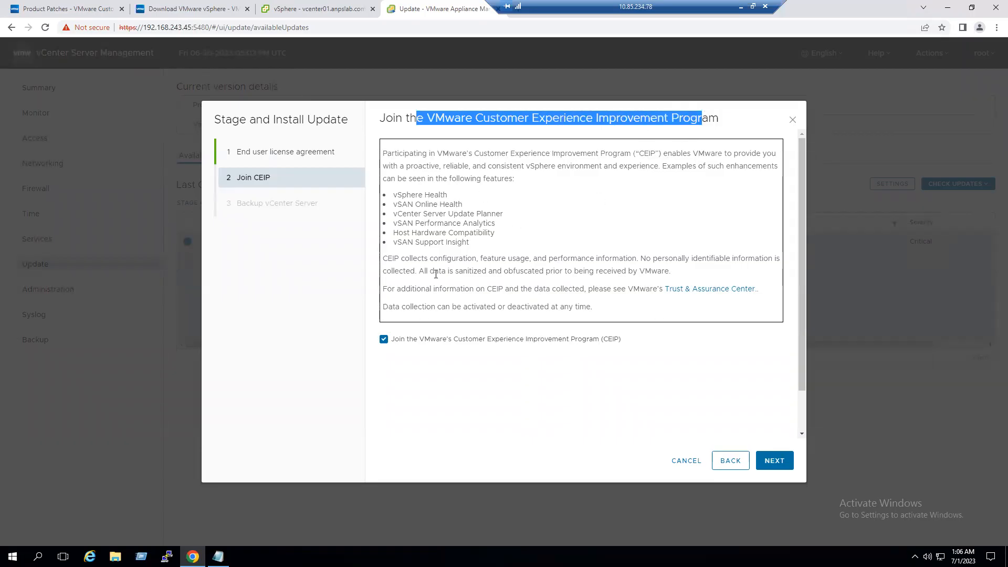
click(384, 339)
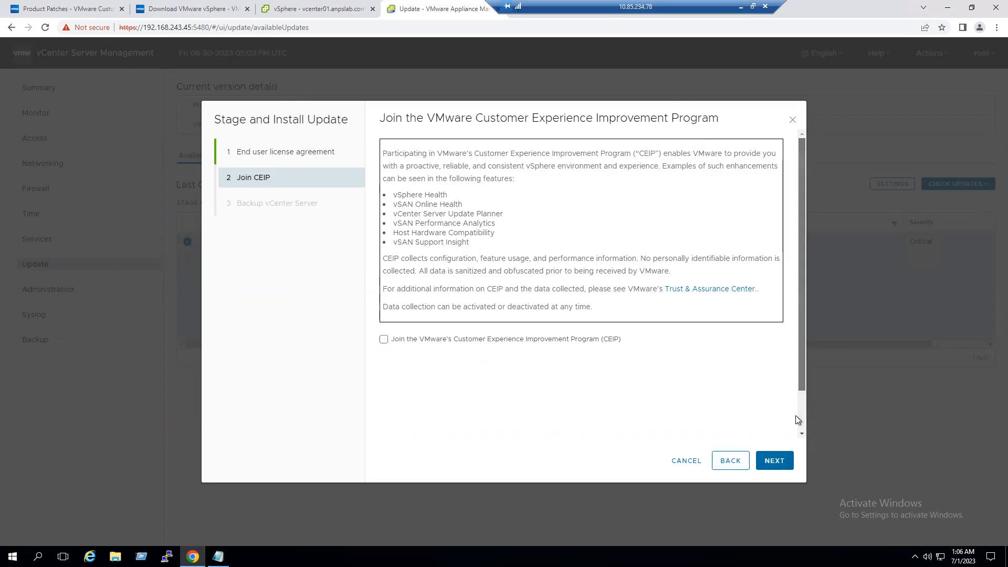
scroll(796, 420, down, 1)
click(774, 461)
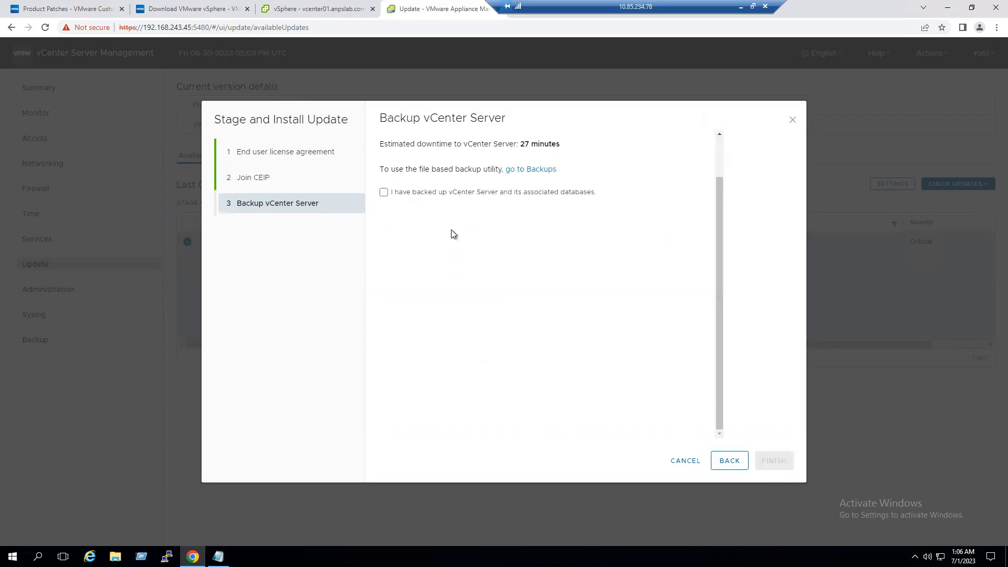
- Review the Backup vCenter Server step and its estimated downtime
drag(382, 118, 503, 116)
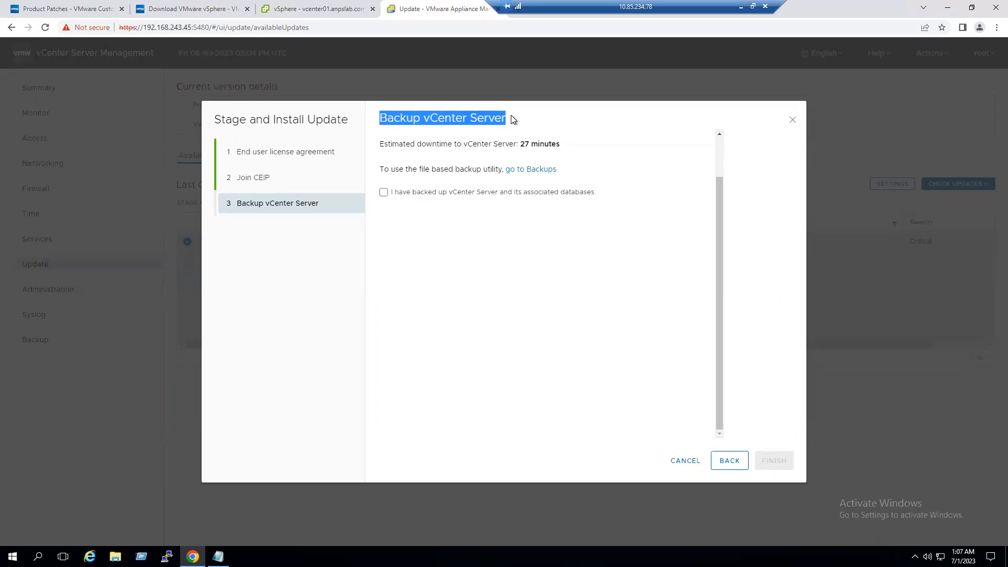
drag(421, 145, 379, 147)
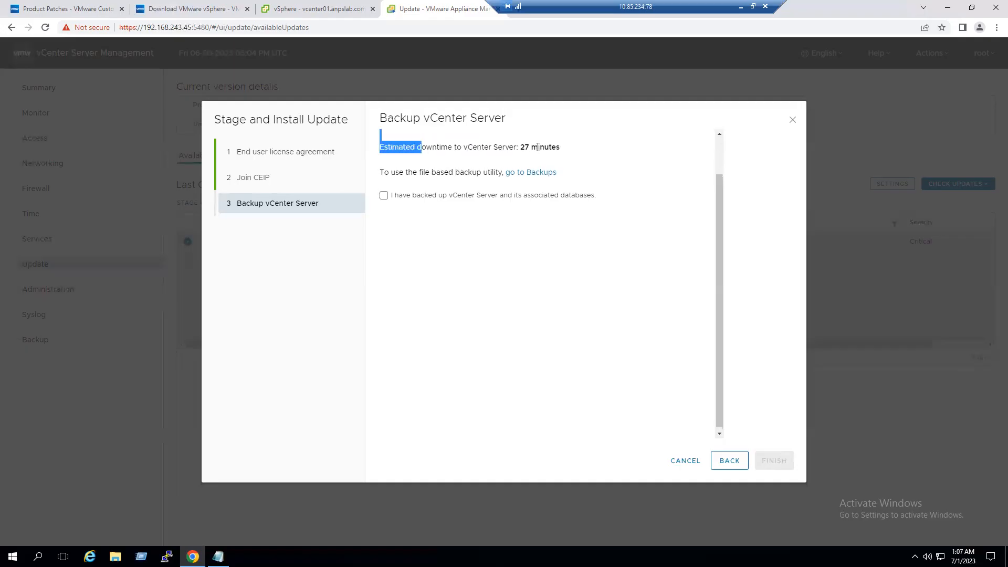
scroll(617, 208, up, 1)
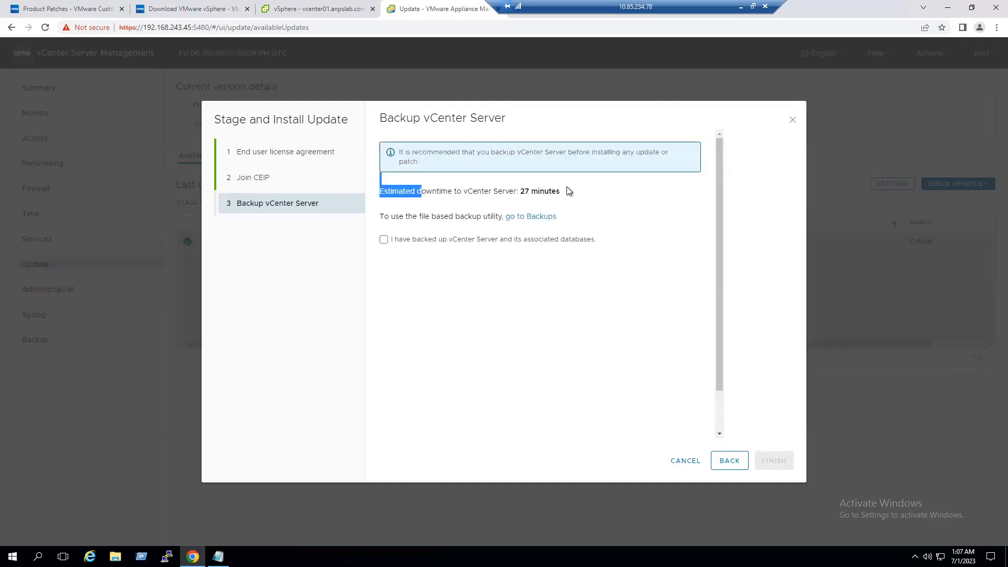
- Confirm vCenter and its databases are backed up and start installing the update
click(595, 239)
drag(469, 152, 659, 166)
click(663, 219)
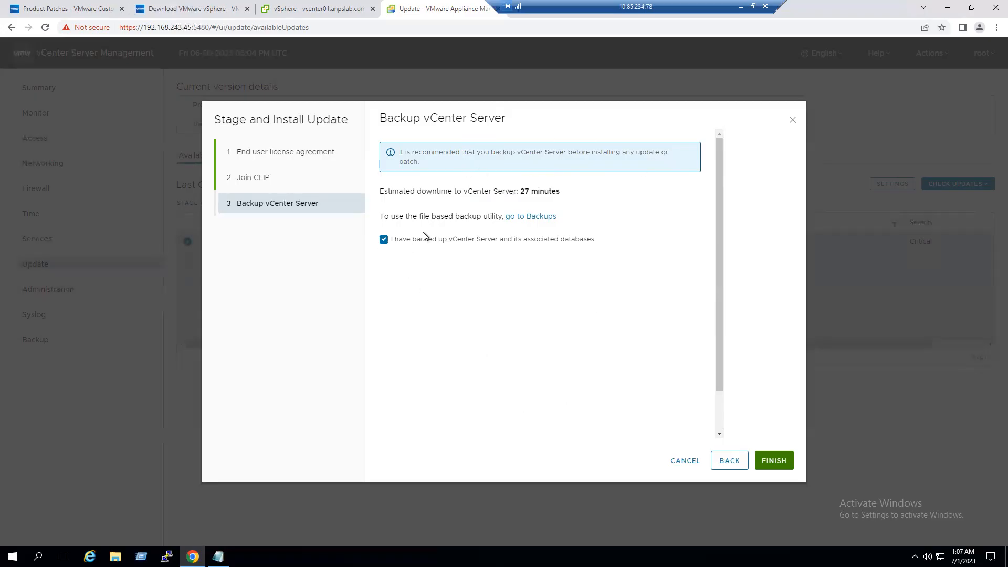
scroll(549, 351, down, 1)
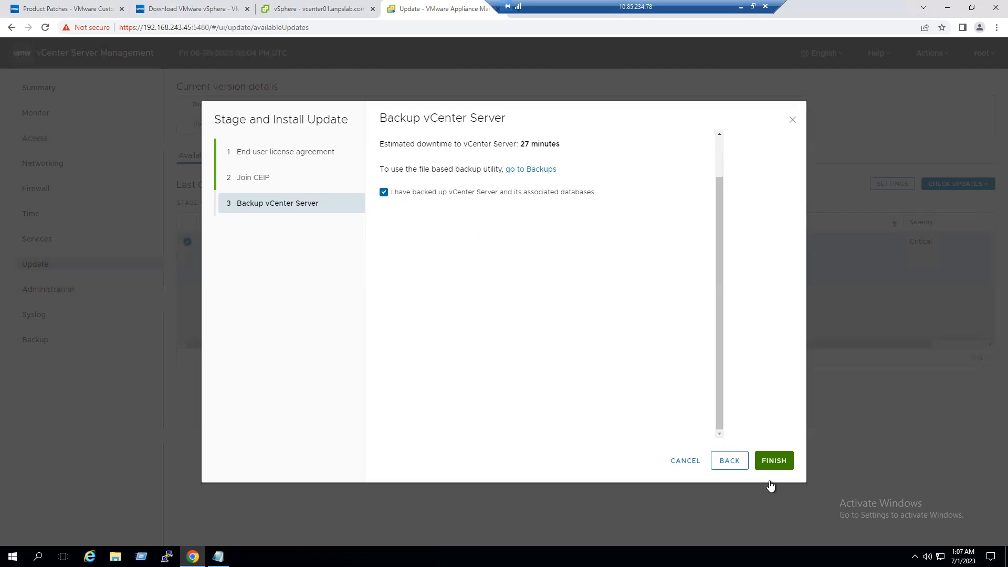
click(782, 464)
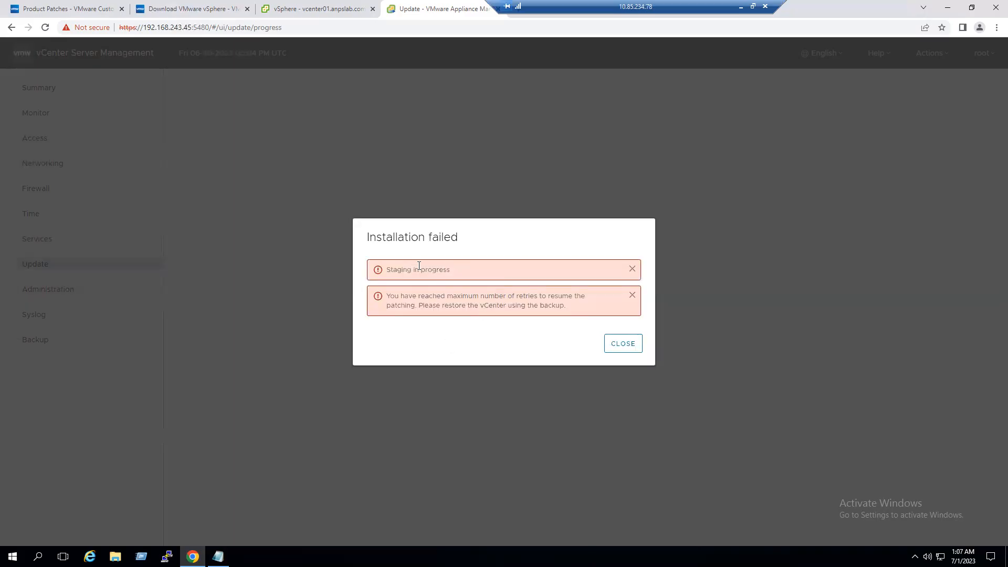
- Highlight the retry-limit error, the restore-from-backup advice and the staging-in-progress message
drag(408, 296, 587, 299)
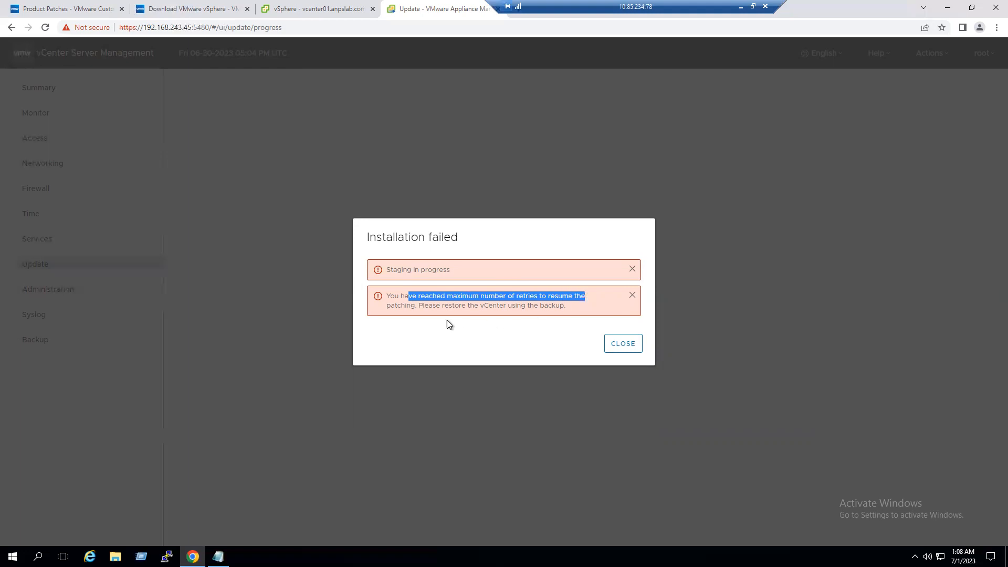
drag(442, 307, 548, 309)
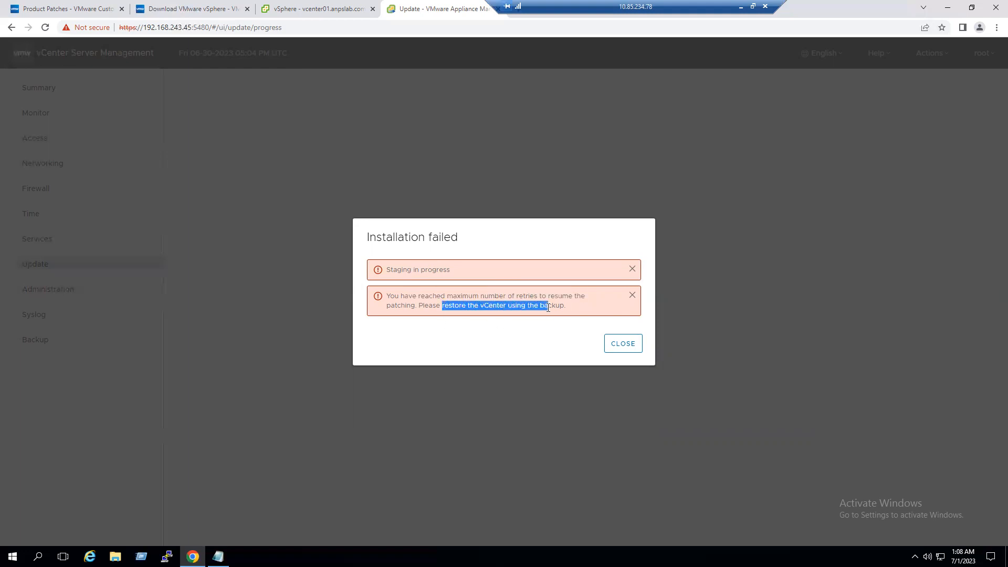
click(499, 327)
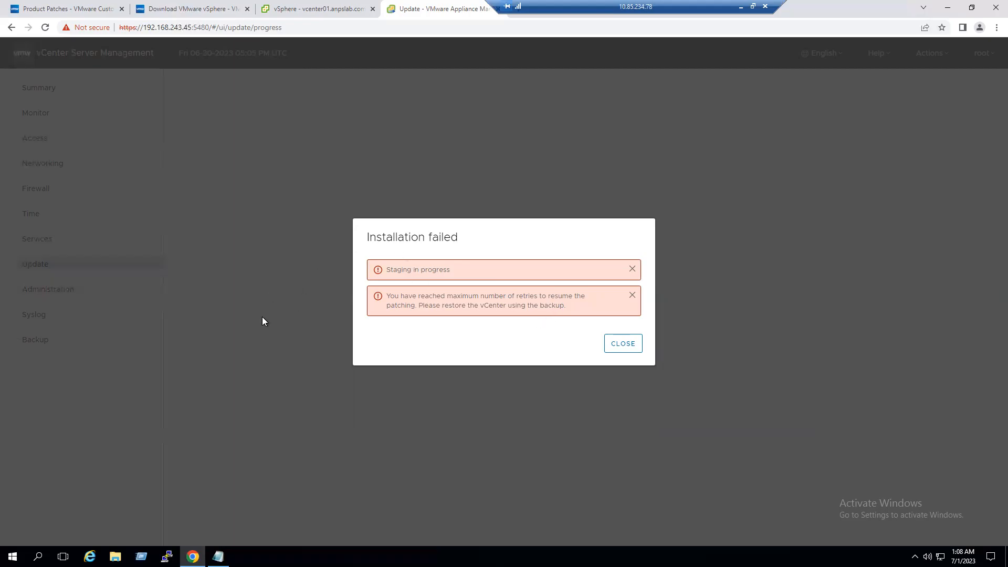
drag(394, 270, 457, 270)
- Dismiss the staging-in-progress, retry-limit and installation-failed notices
click(632, 348)
click(633, 269)
click(632, 284)
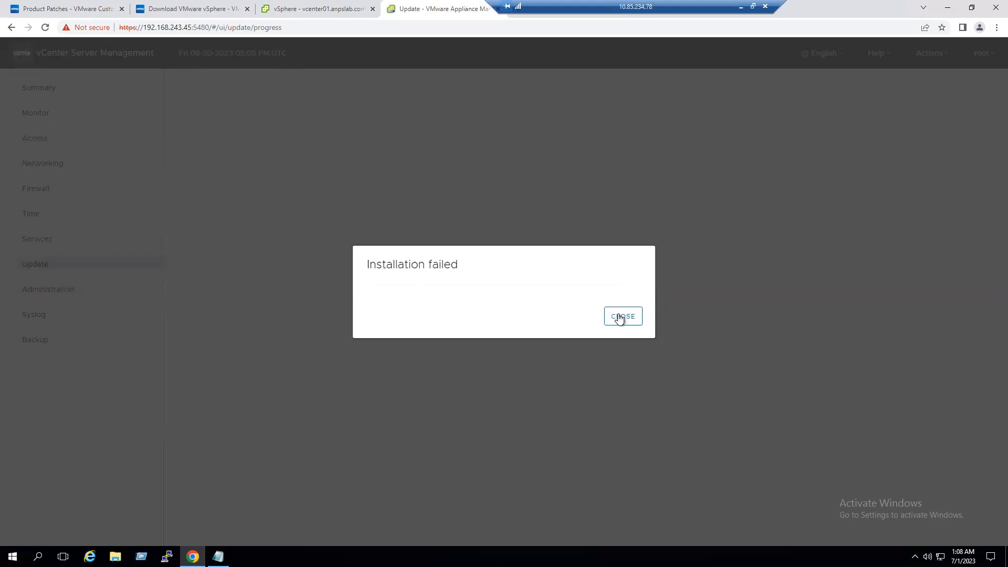
click(619, 317)
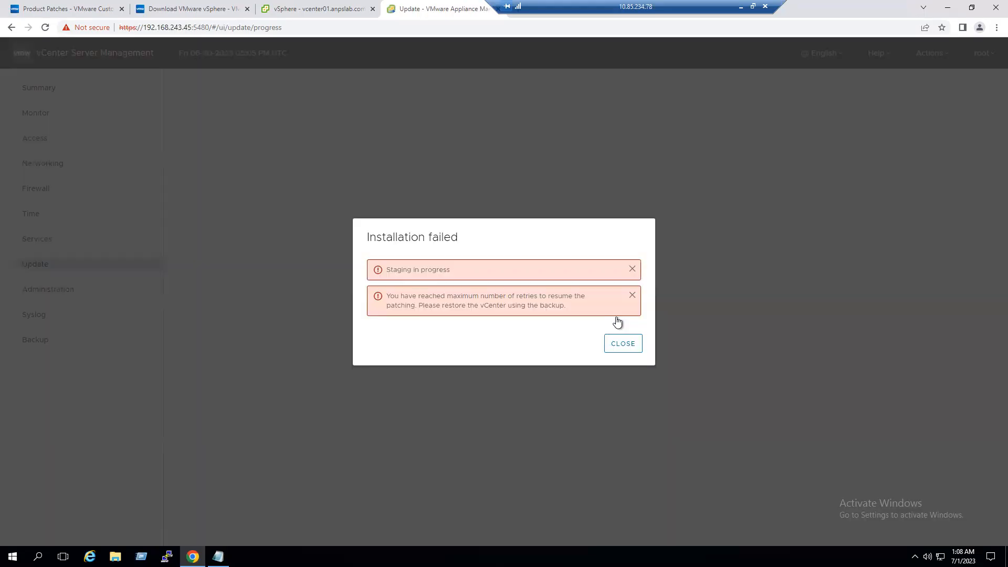
click(632, 269)
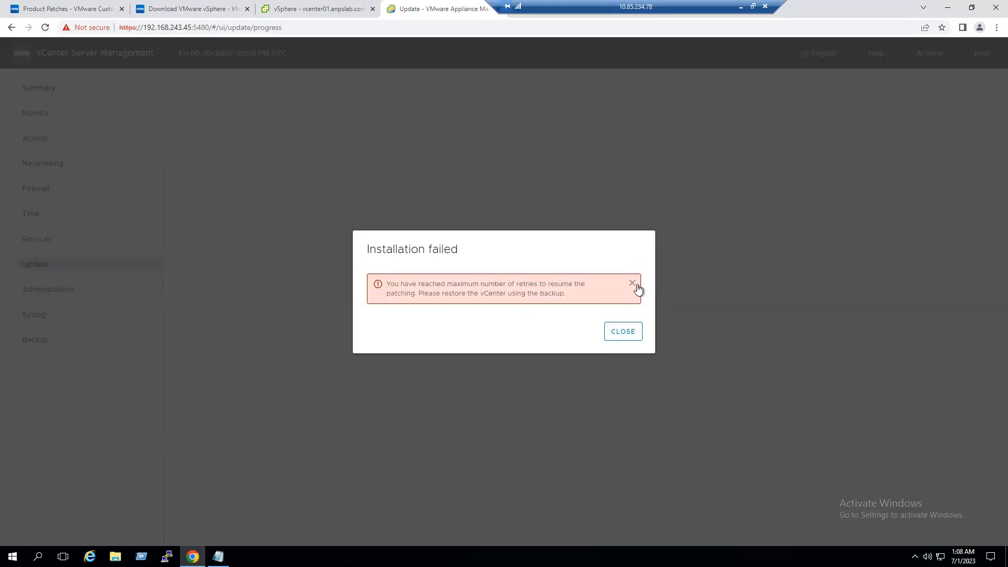
click(633, 284)
click(624, 321)
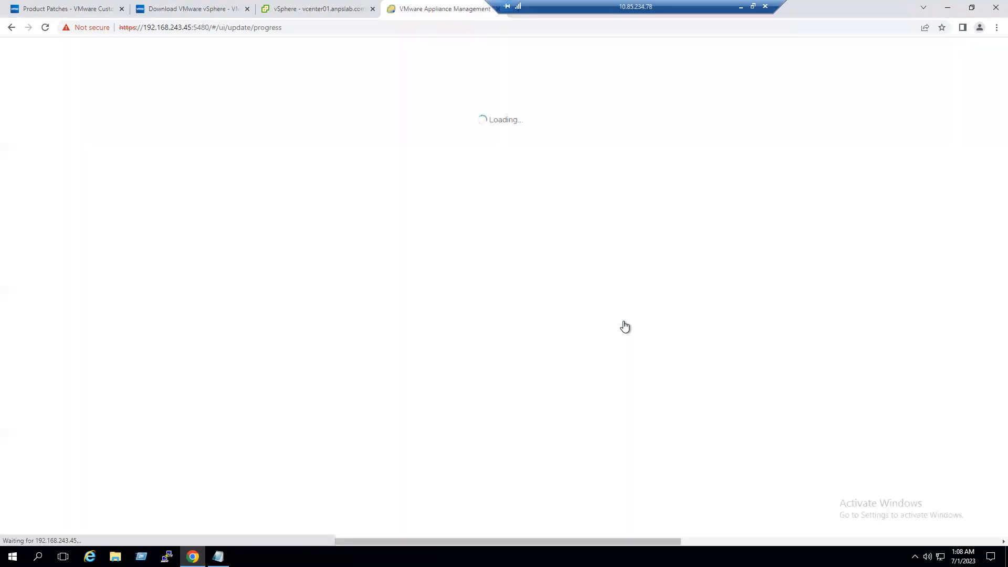
click(623, 343)
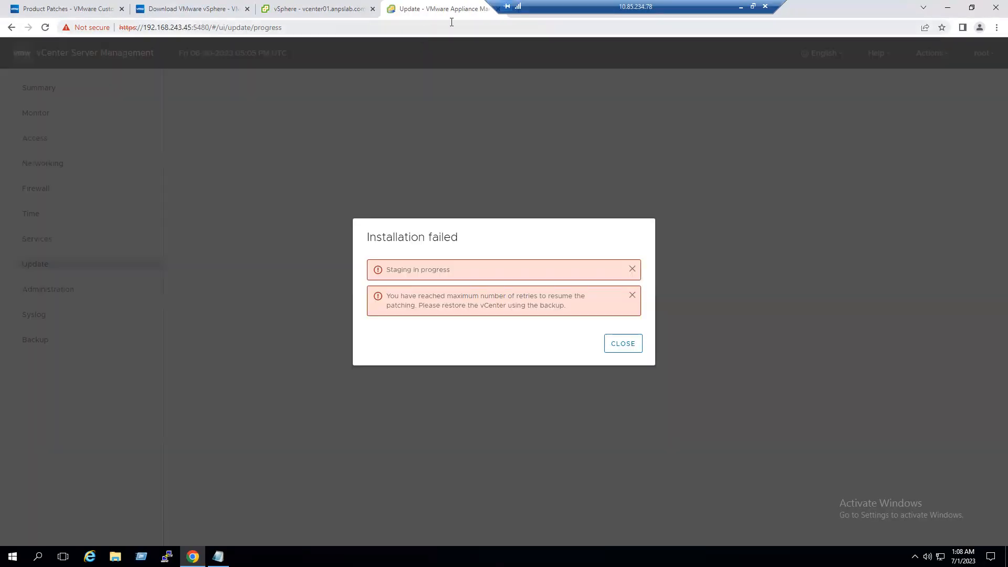
drag(526, 4, 608, 5)
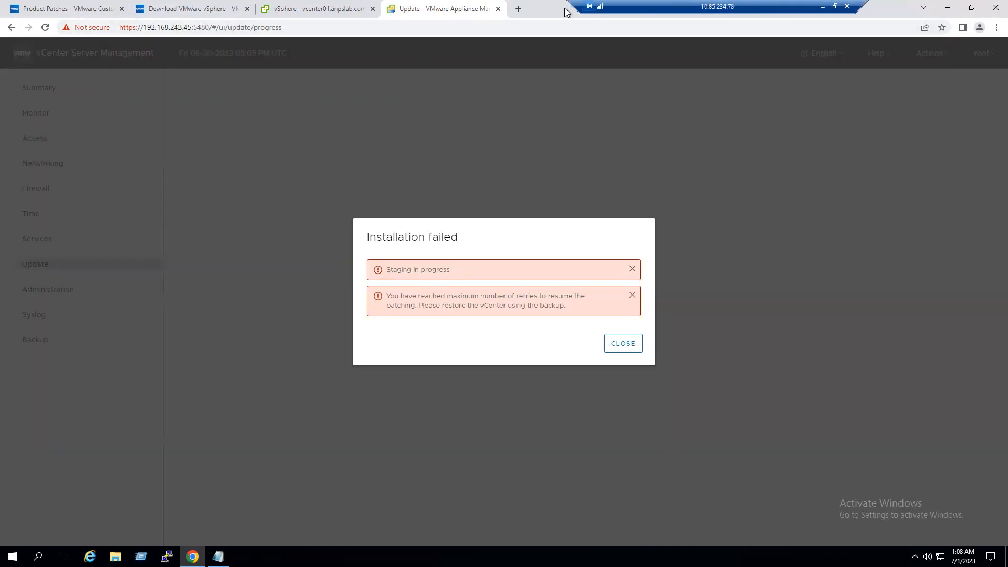
click(499, 10)
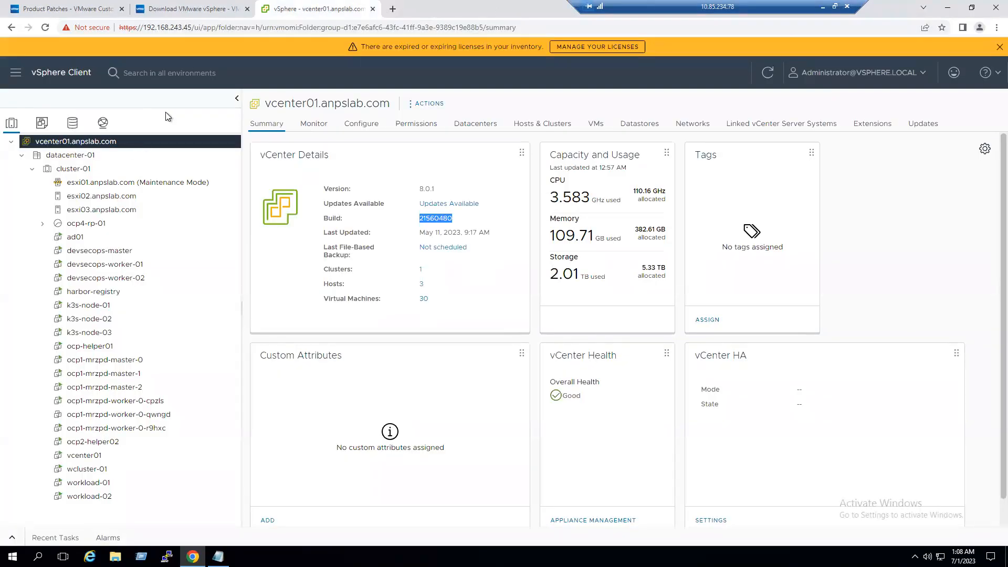
click(393, 9)
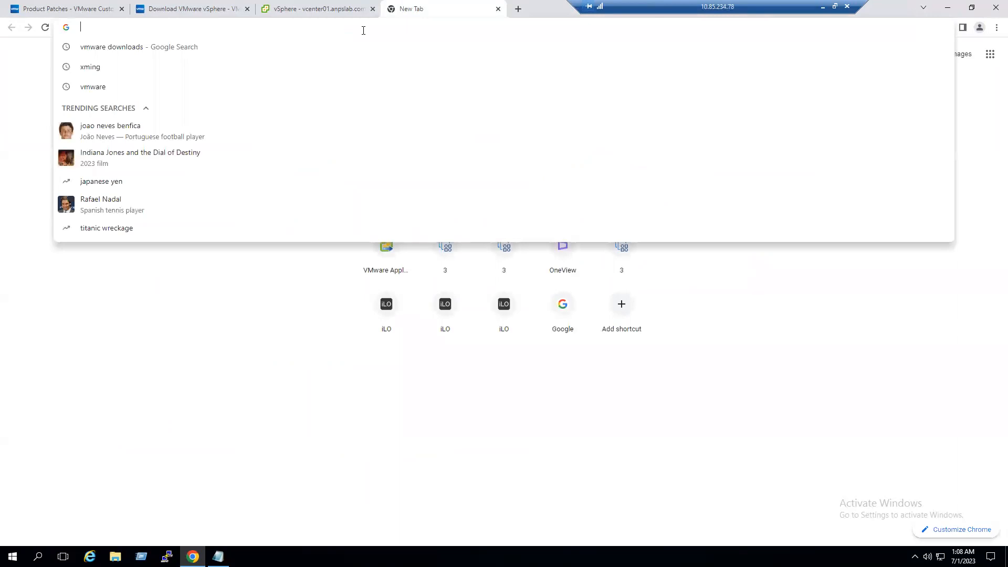
text(https)
key(Right)
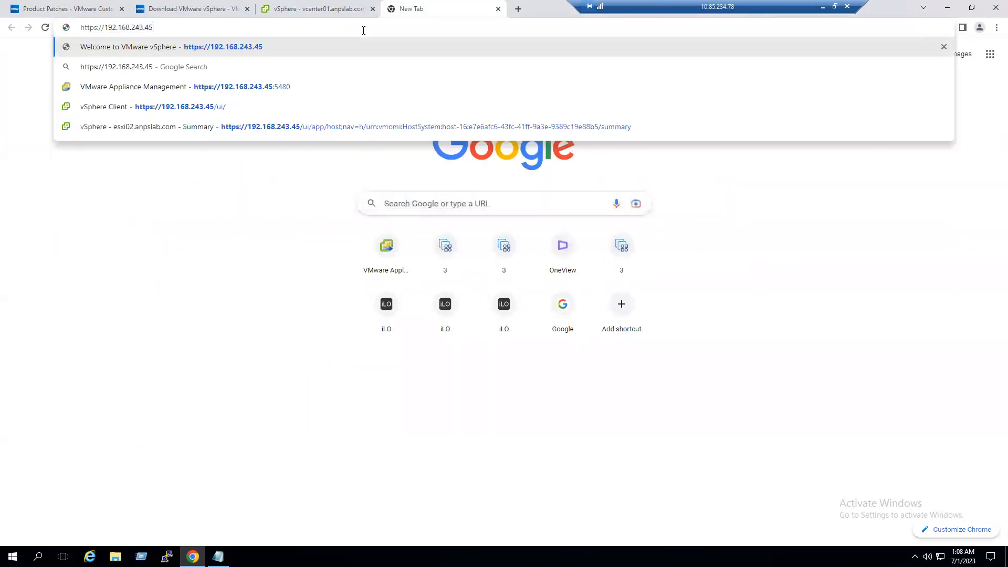
text(:5480)
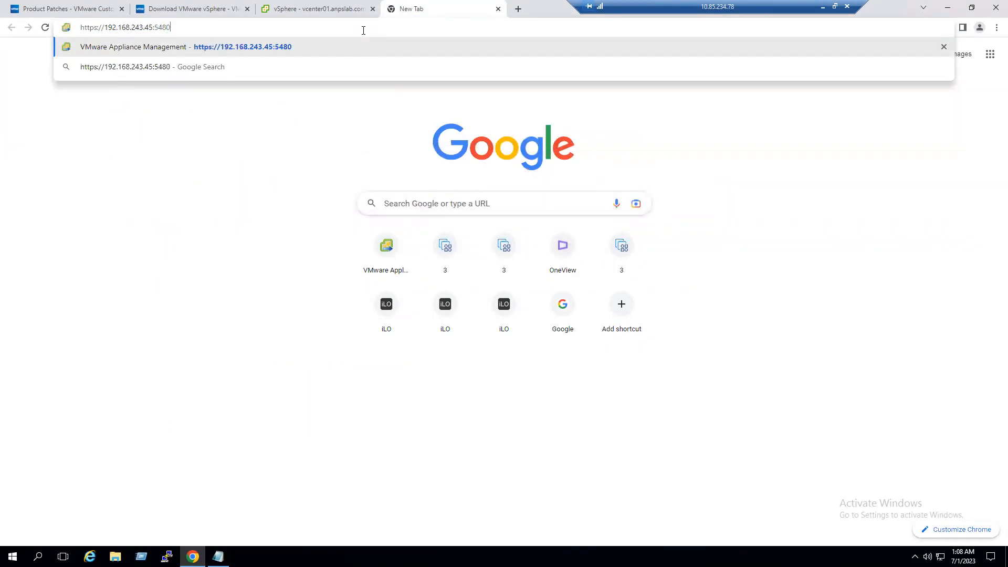
key(Return)
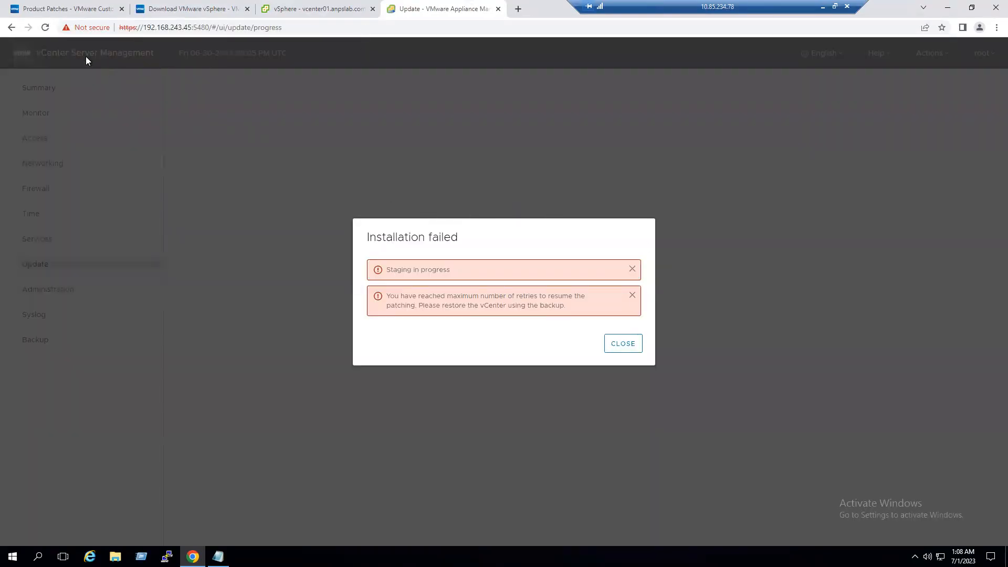
- Dismiss the failure message and log in as root over PuTTY SSH to 192.168.243.45
click(623, 345)
click(141, 557)
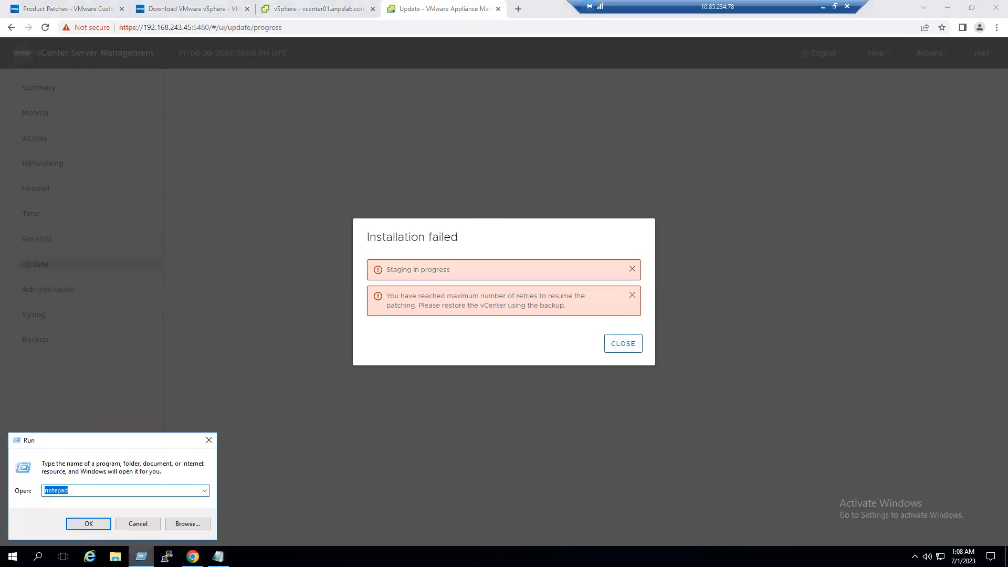
click(166, 557)
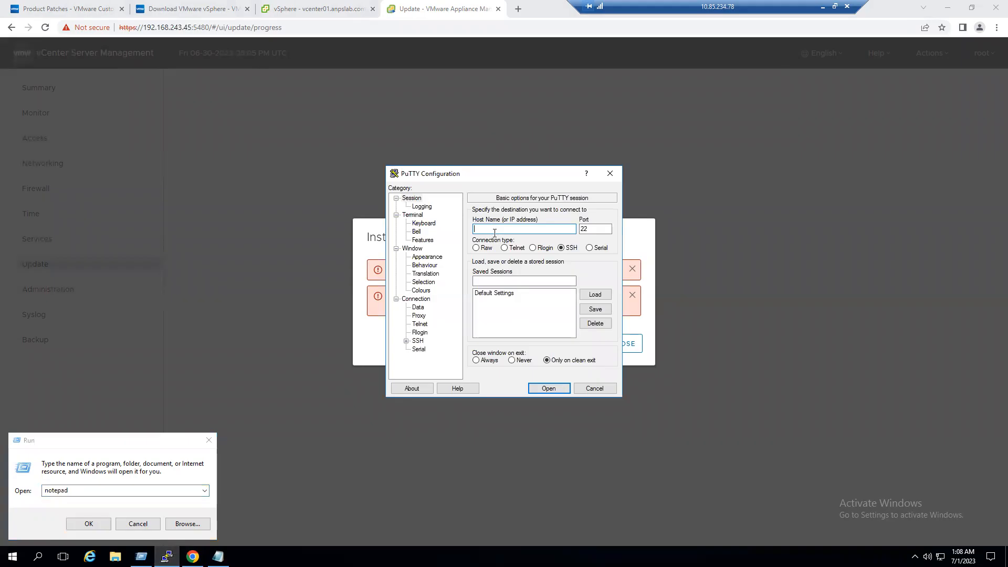
text(192.168.243.45)
click(556, 387)
click(427, 355)
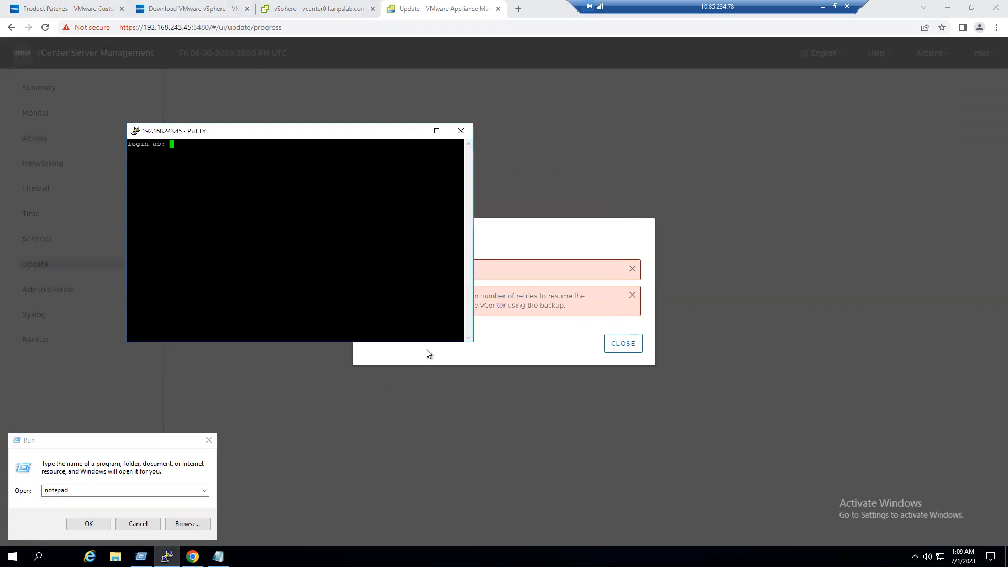
drag(312, 132, 420, 134)
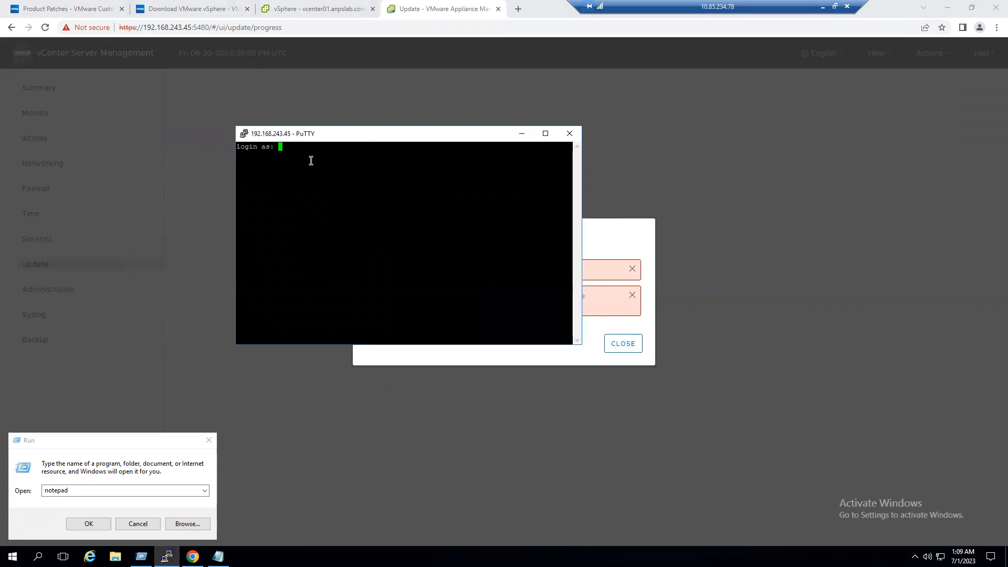
text(root)
key(Return)
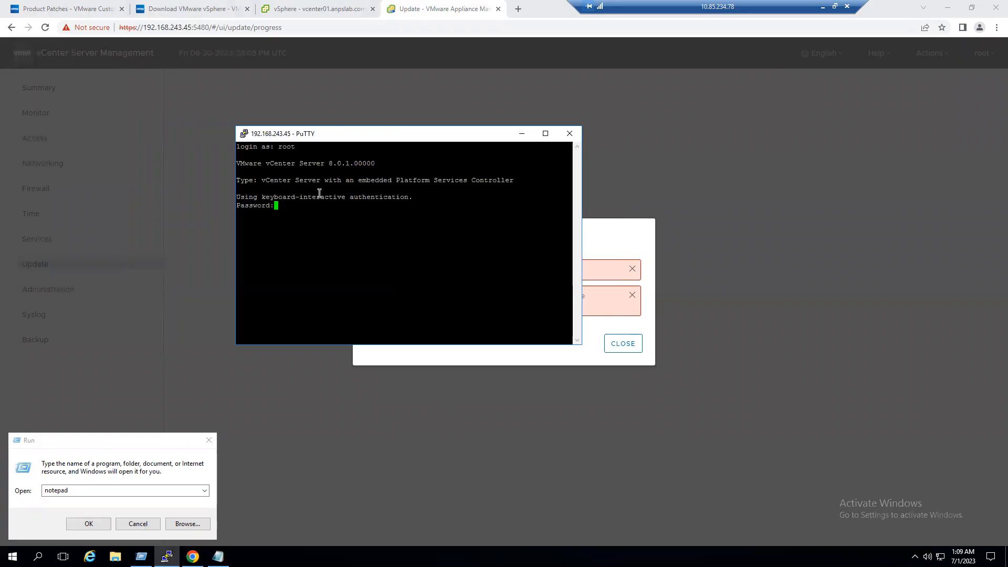
key(Return)
- Set the PuTTY terminal font to 16-point, apply it and maximize the window
right_click(332, 131)
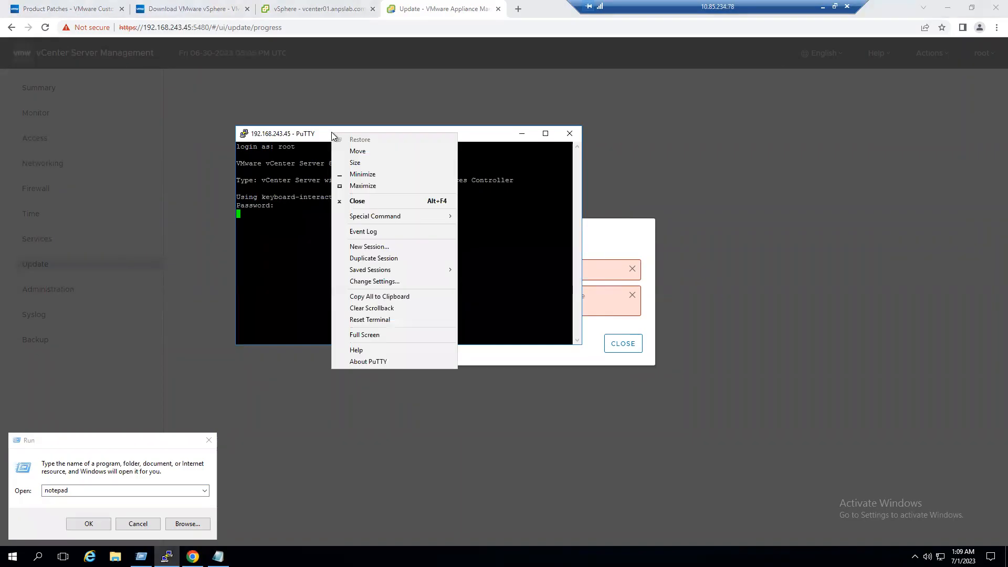
click(396, 282)
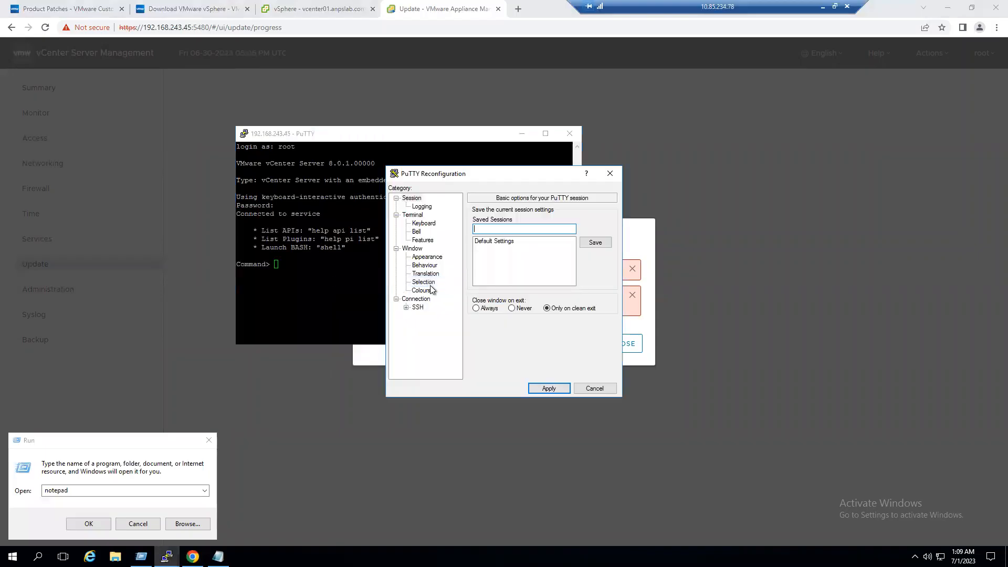
click(425, 257)
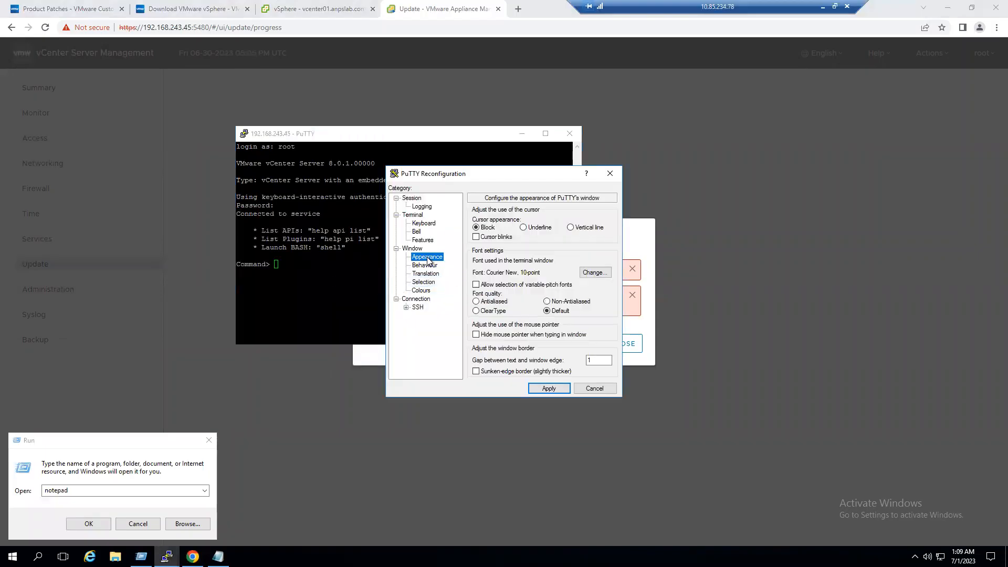
click(609, 273)
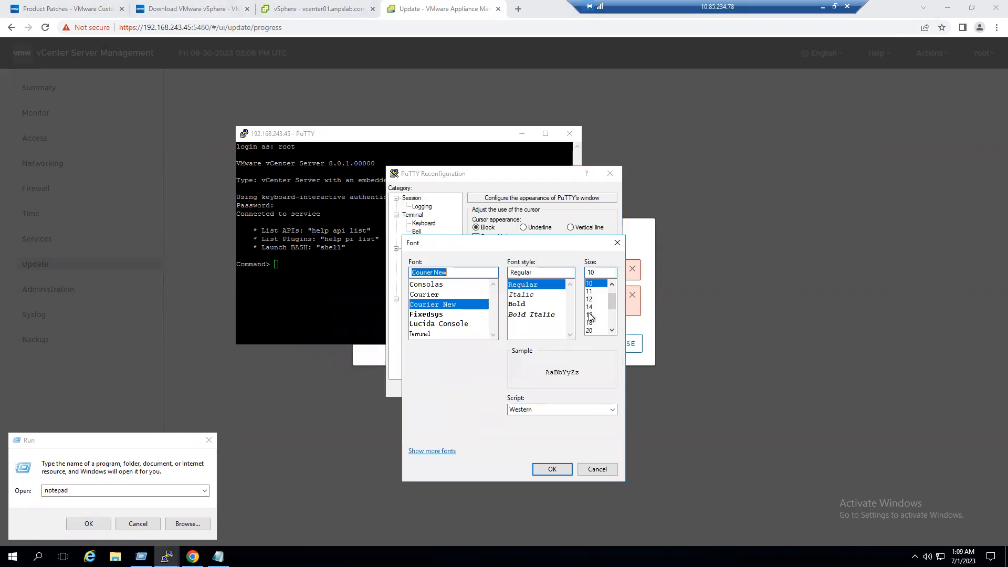
click(589, 315)
click(552, 469)
click(549, 388)
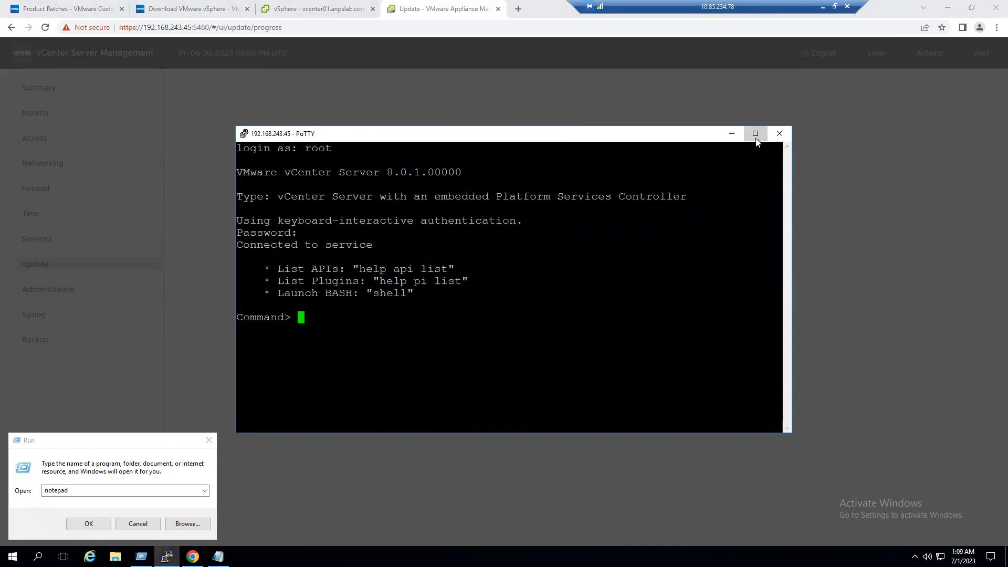
click(756, 134)
- Switch to the root shell with 'shell' and run 'reboot' on the vCenter appliance
text(shell)
key(Return)
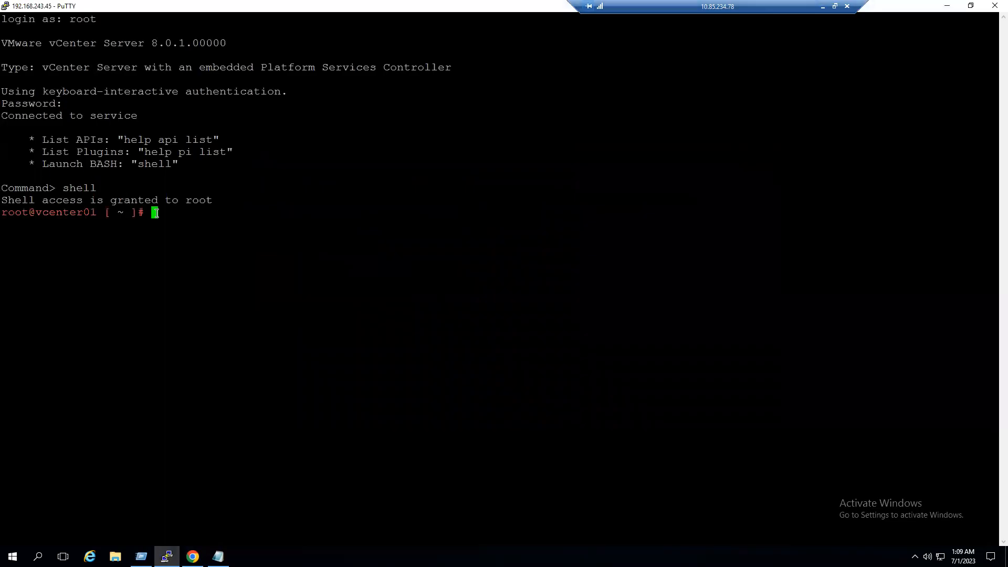
text(reboot)
key(Return)
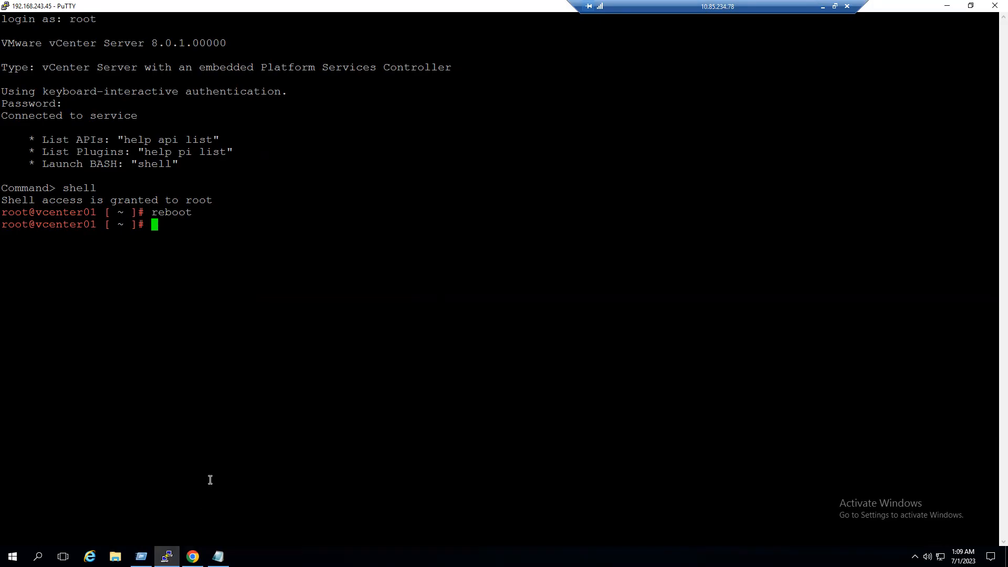
double_click(166, 216)
click(192, 556)
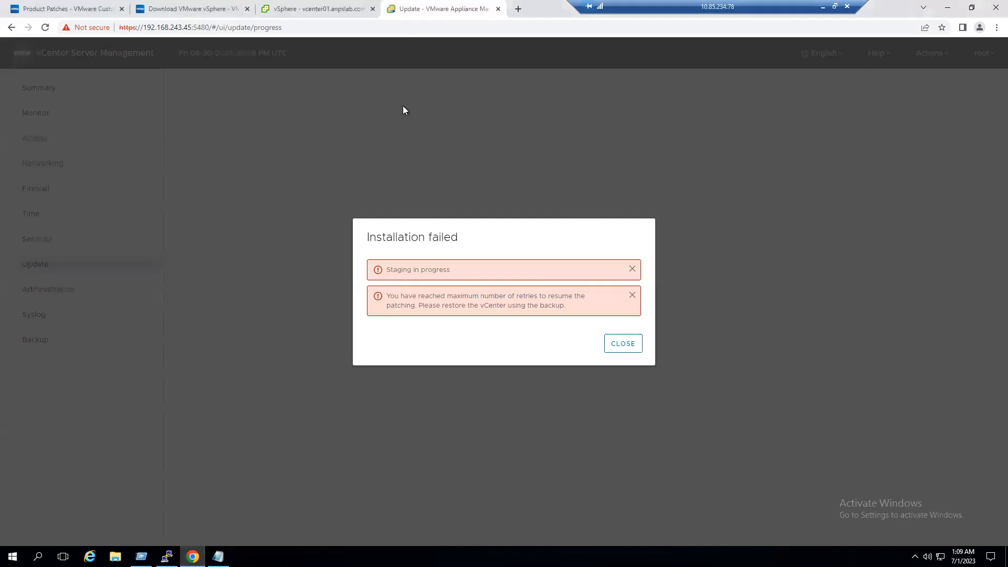
- Close the failed update page and select esxi02, then the vcenter01 VM, in the inventory
click(498, 9)
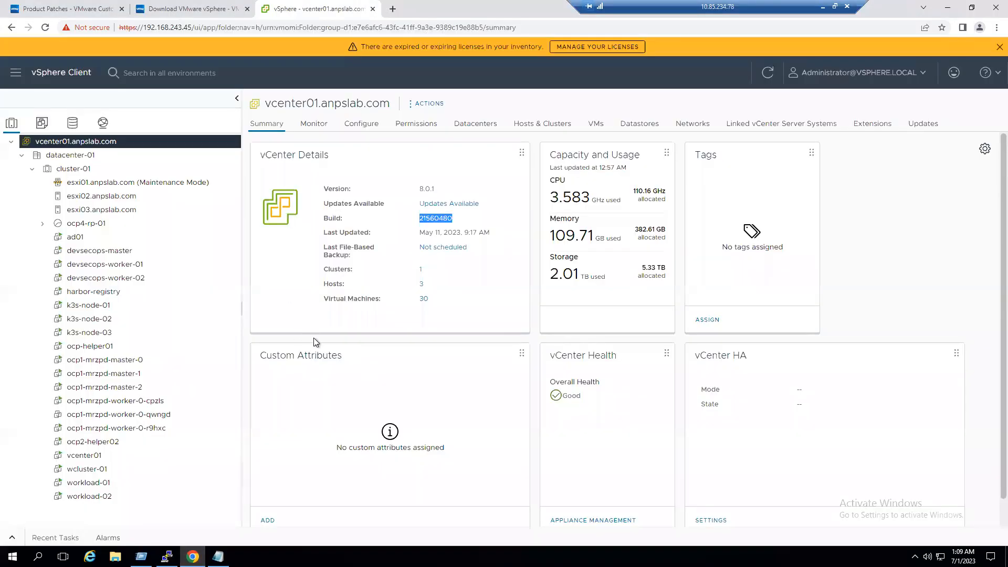
click(100, 200)
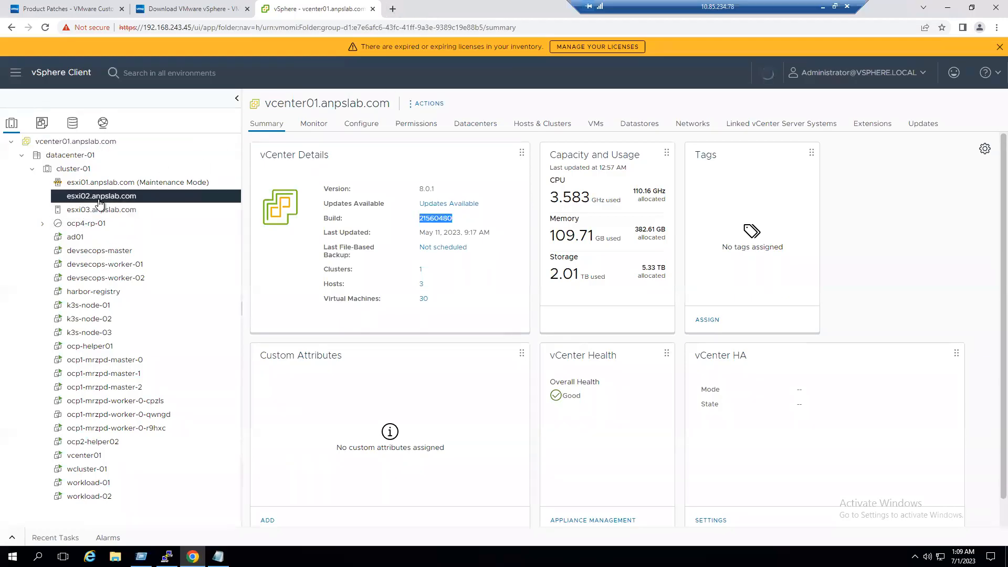
click(80, 456)
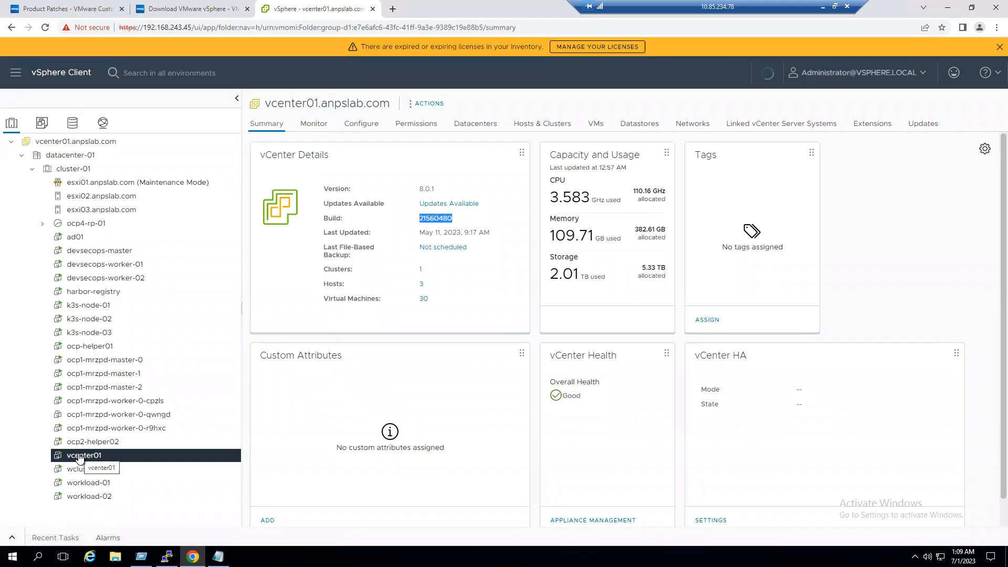
click(393, 9)
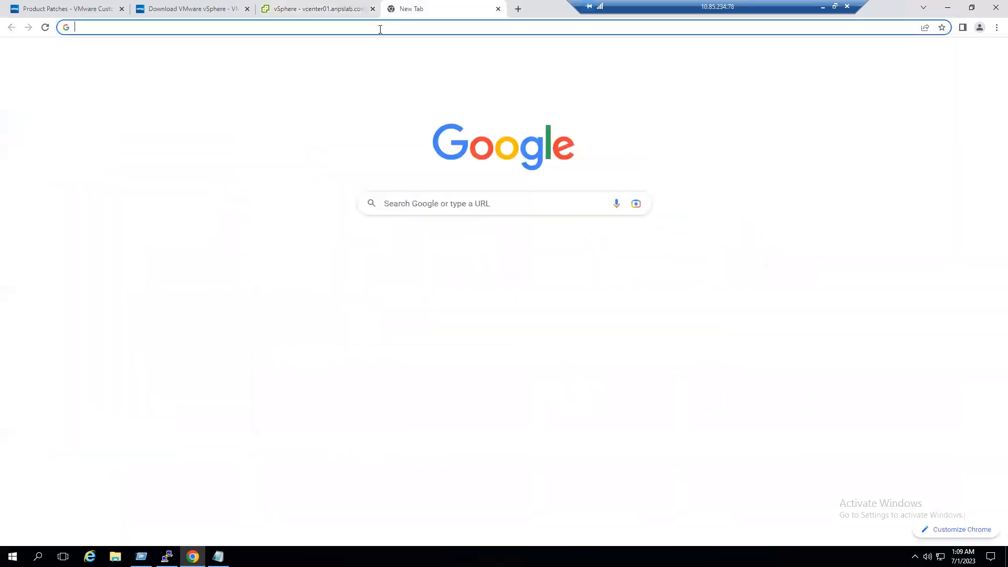
click(381, 29)
text(https://192.168.243.4)
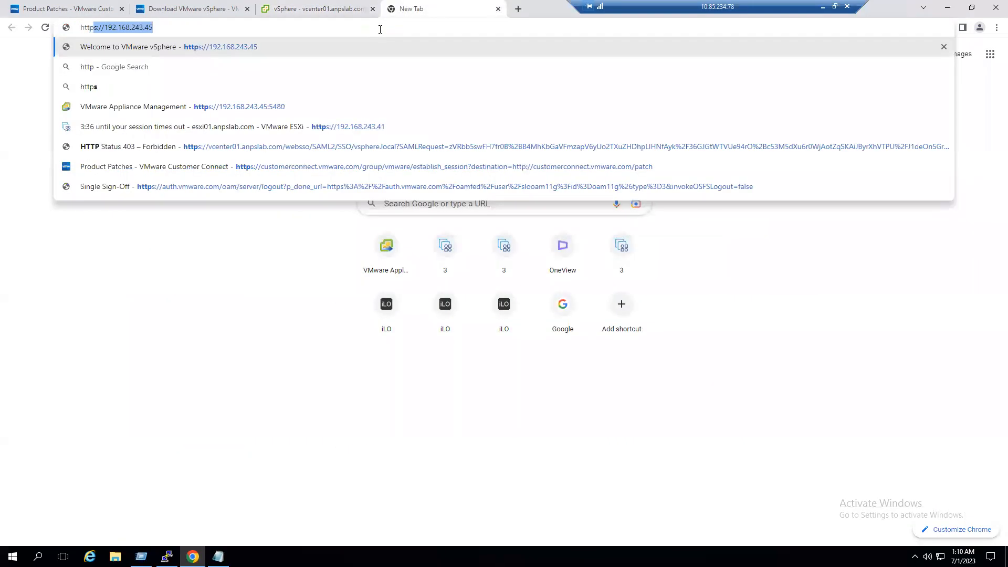
text(2)
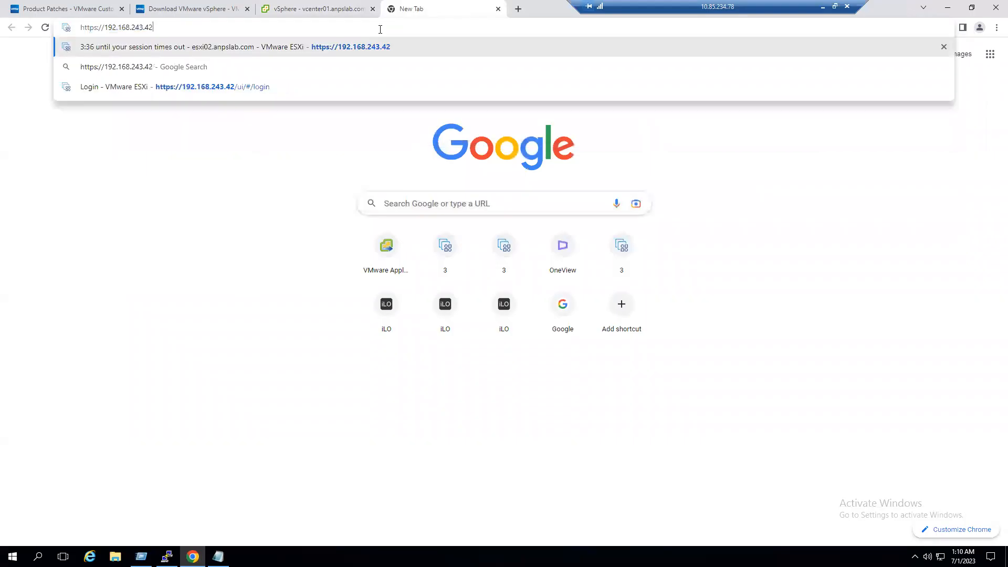
key(Return)
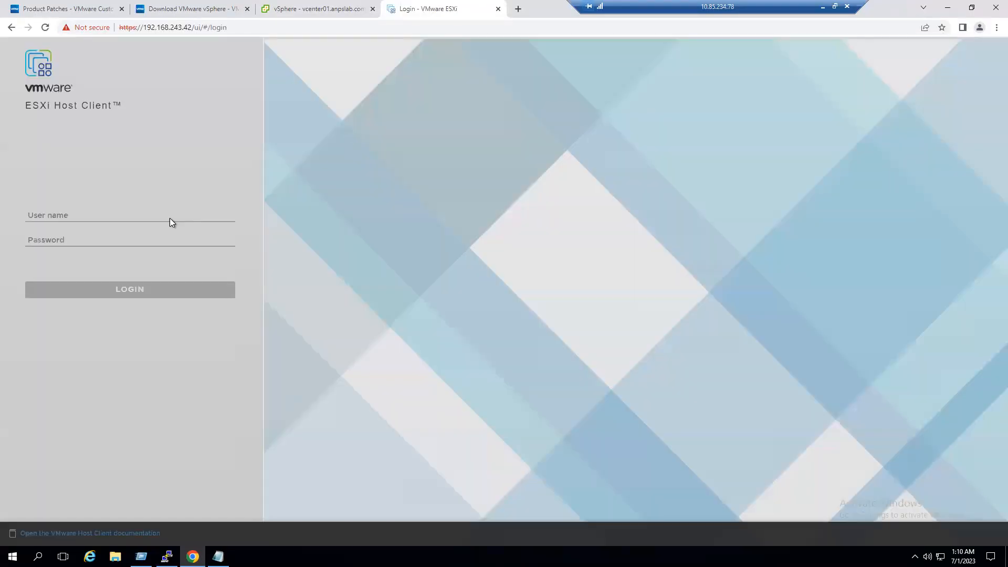
text(root)
key(Tab)
text(•••••••••)
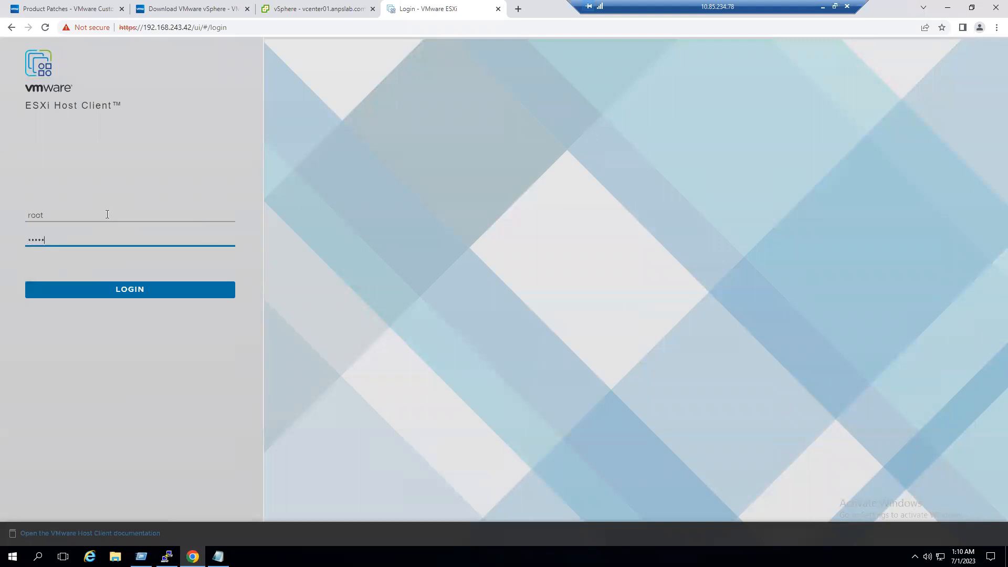
text(••)
key(Return)
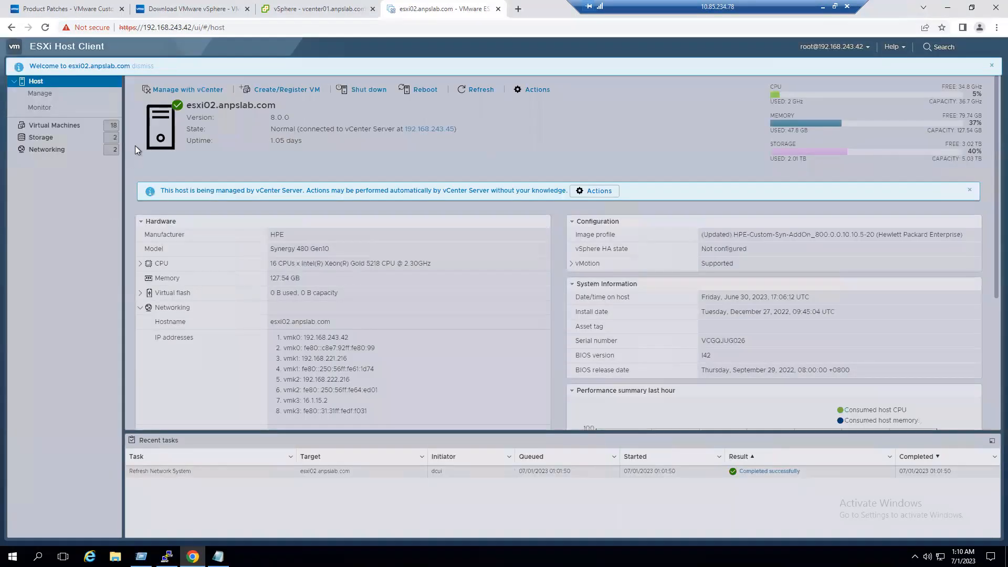
click(518, 9)
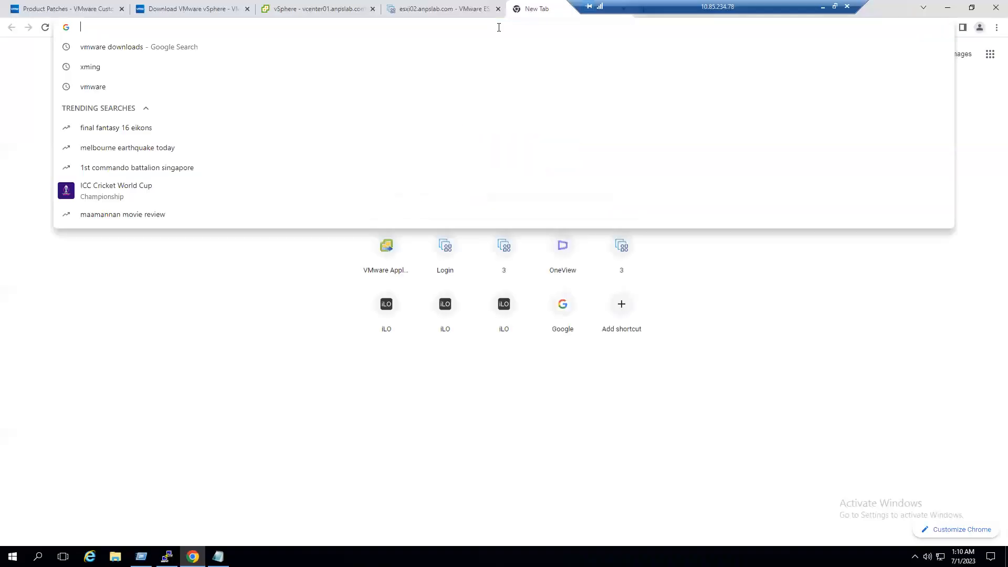
text(https://192.168.243.4)
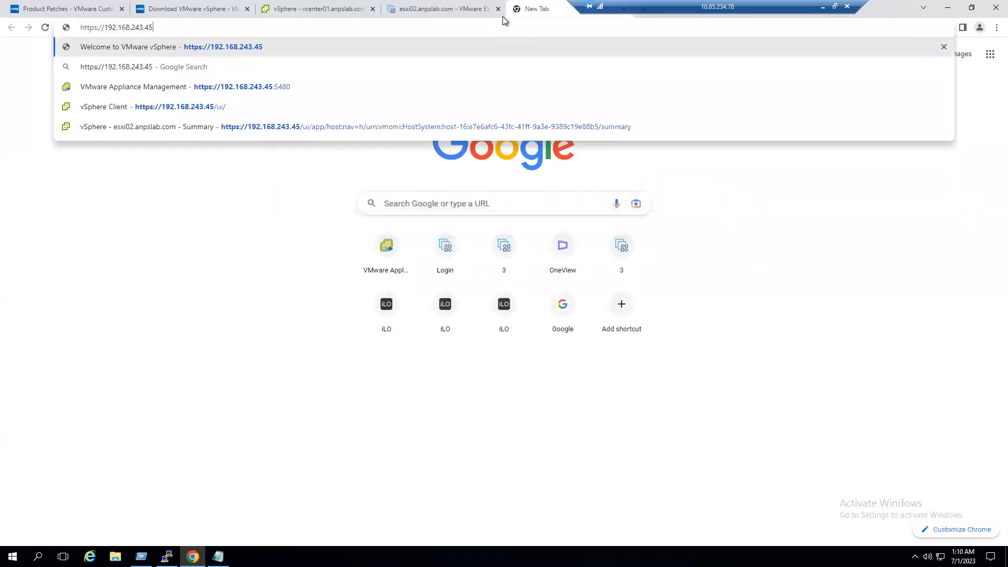
text(3)
key(Return)
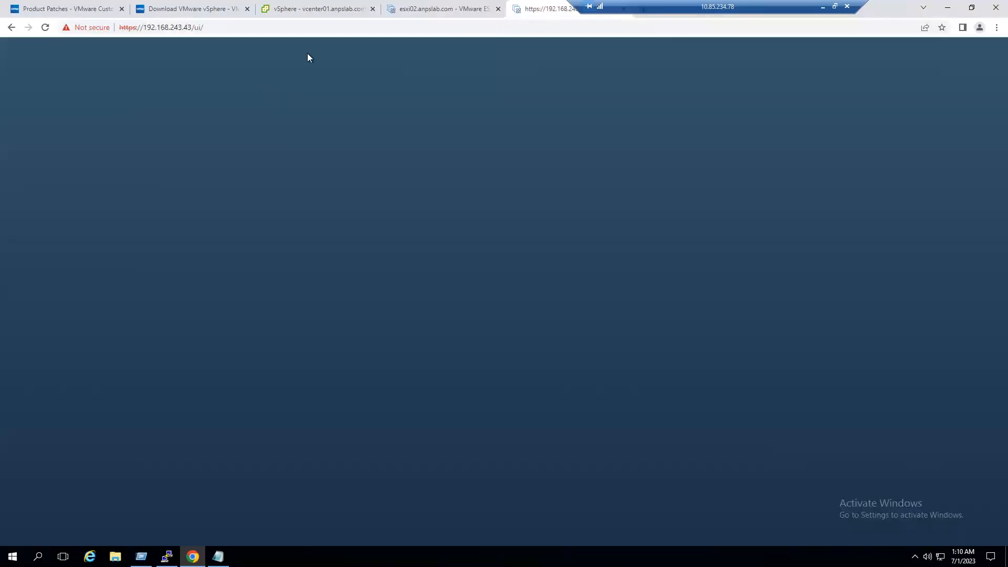
click(95, 216)
text(root)
key(Tab)
text(VM)
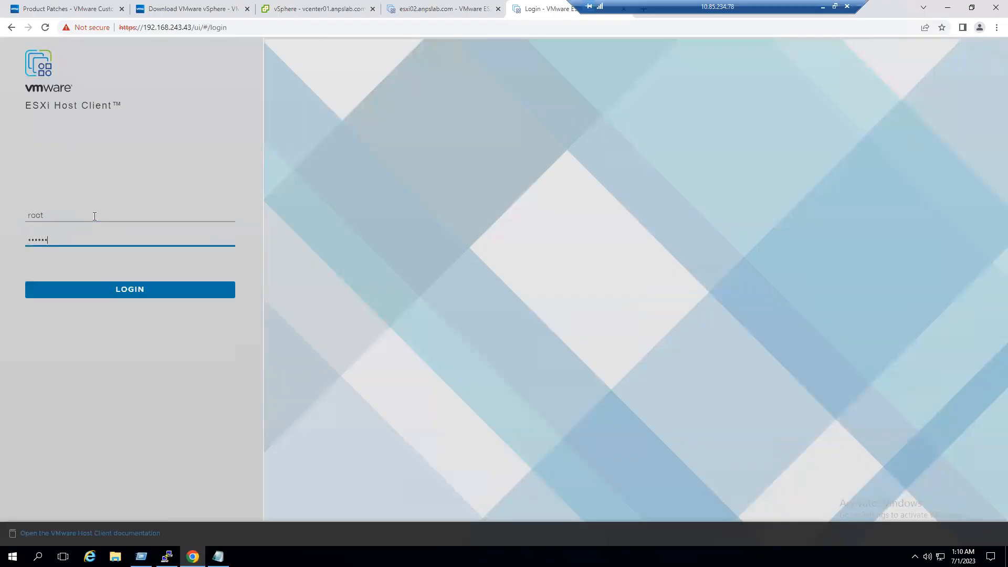
key(Return)
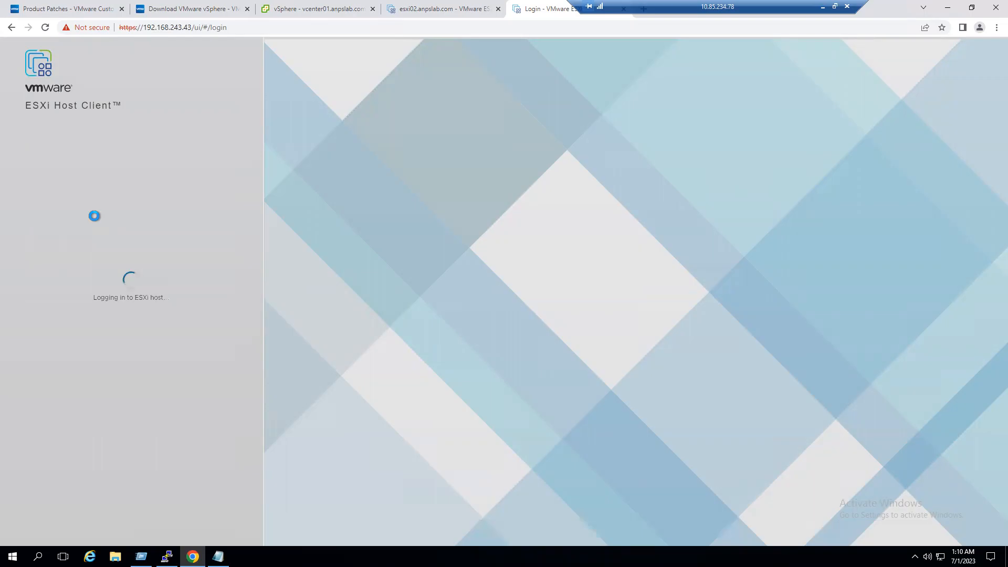
click(445, 8)
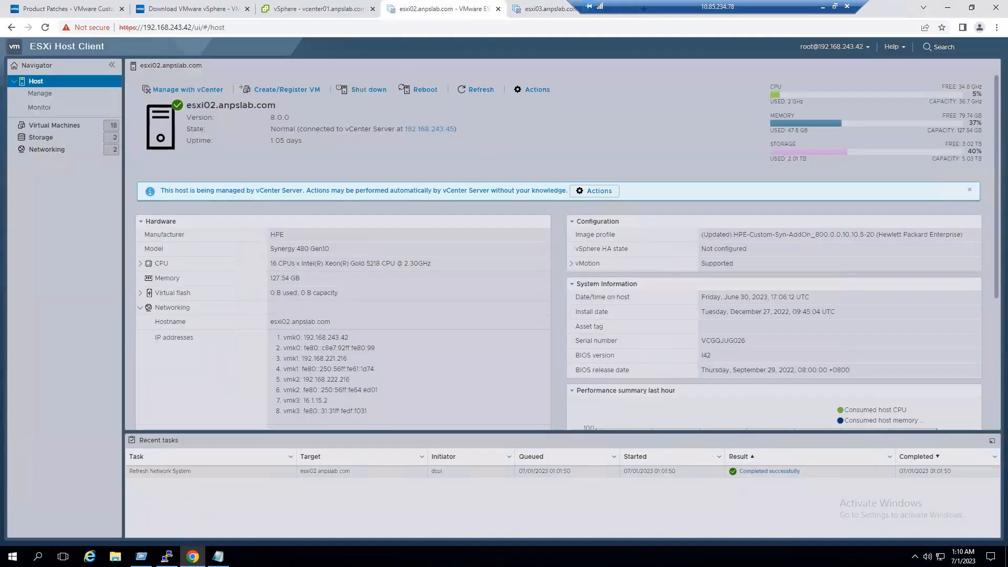
click(74, 128)
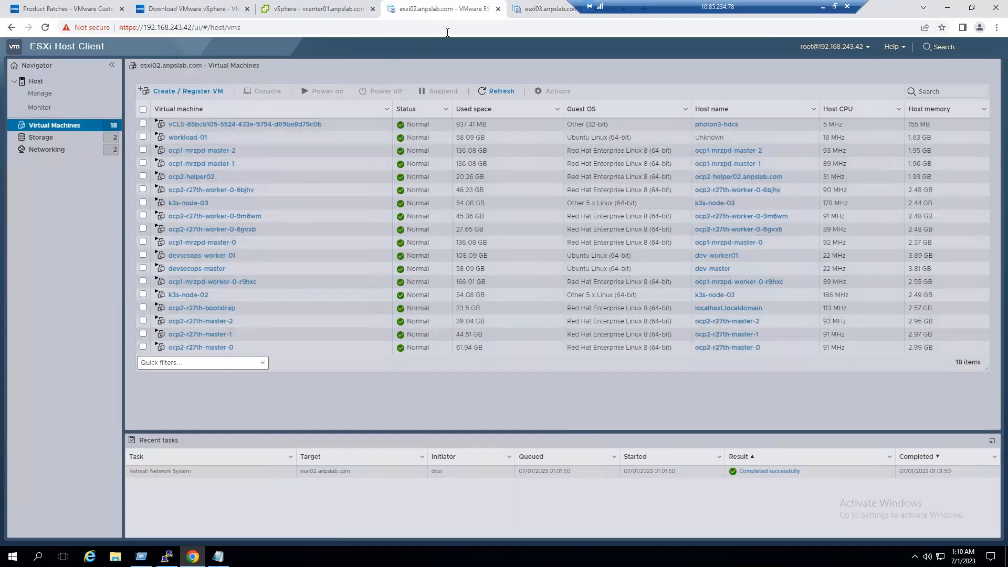
- Open the vcenter01 VM's console from esxi03's Virtual Machines list in a new tab
click(528, 8)
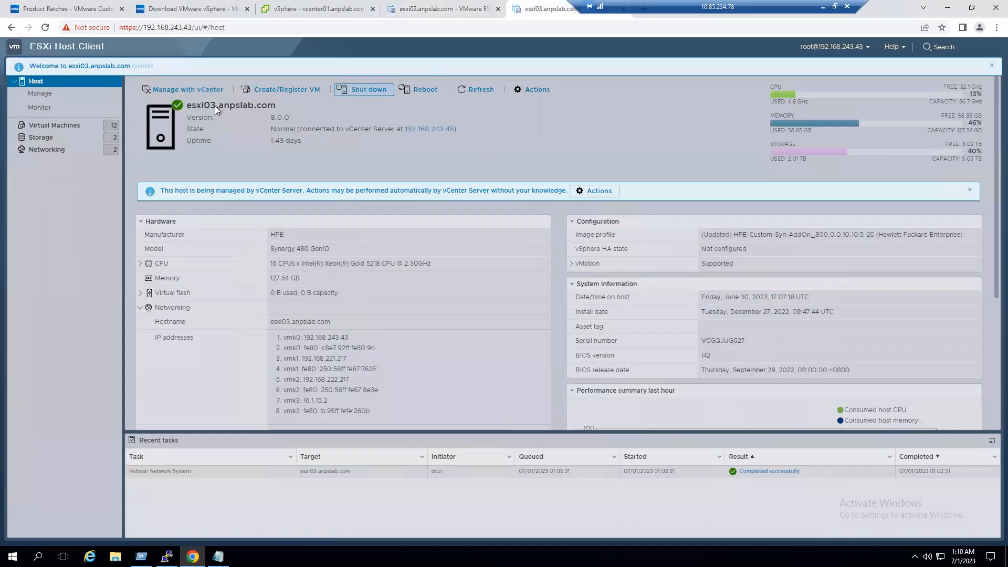
click(70, 124)
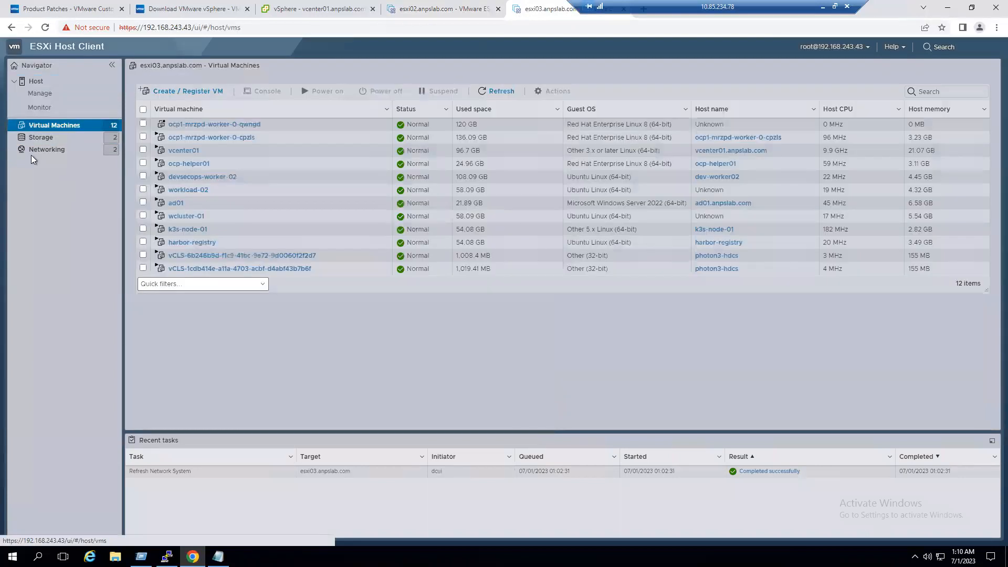
click(180, 150)
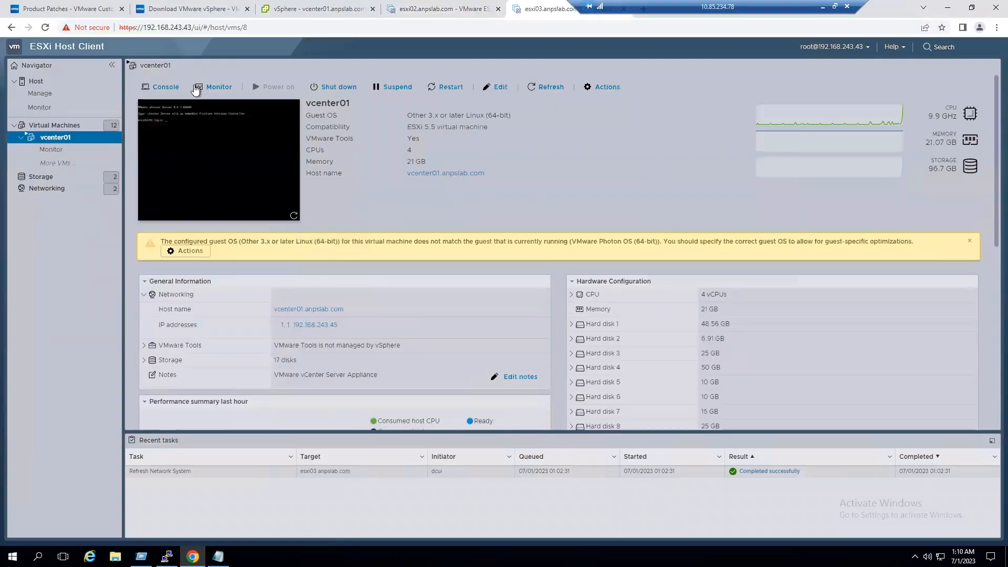
click(166, 88)
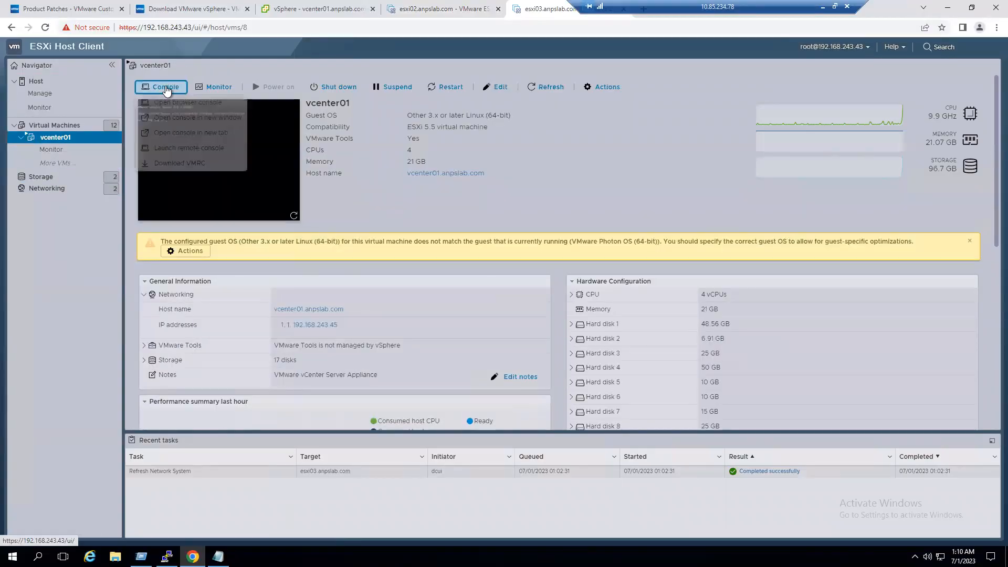
click(172, 132)
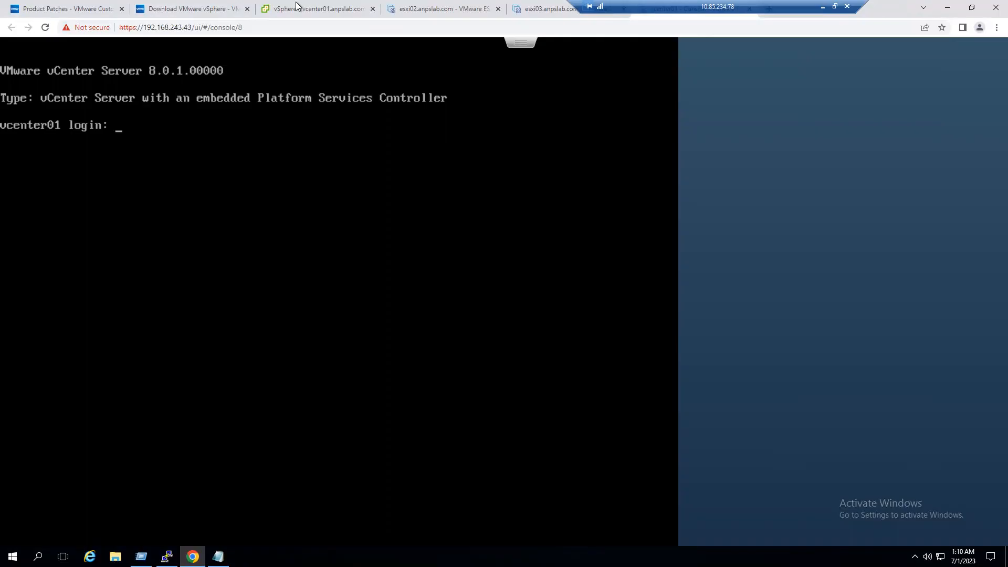
drag(765, 7, 345, 7)
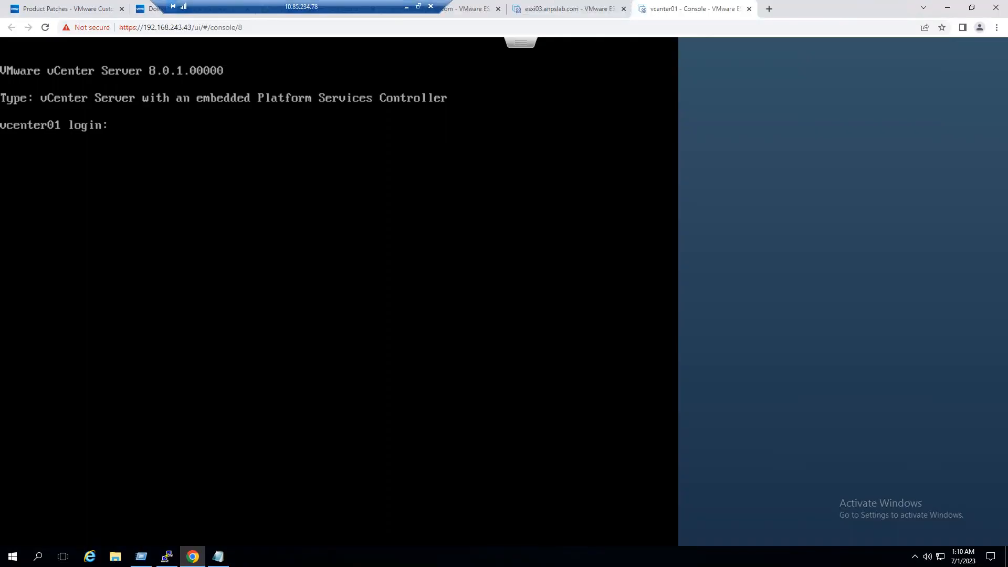
click(770, 9)
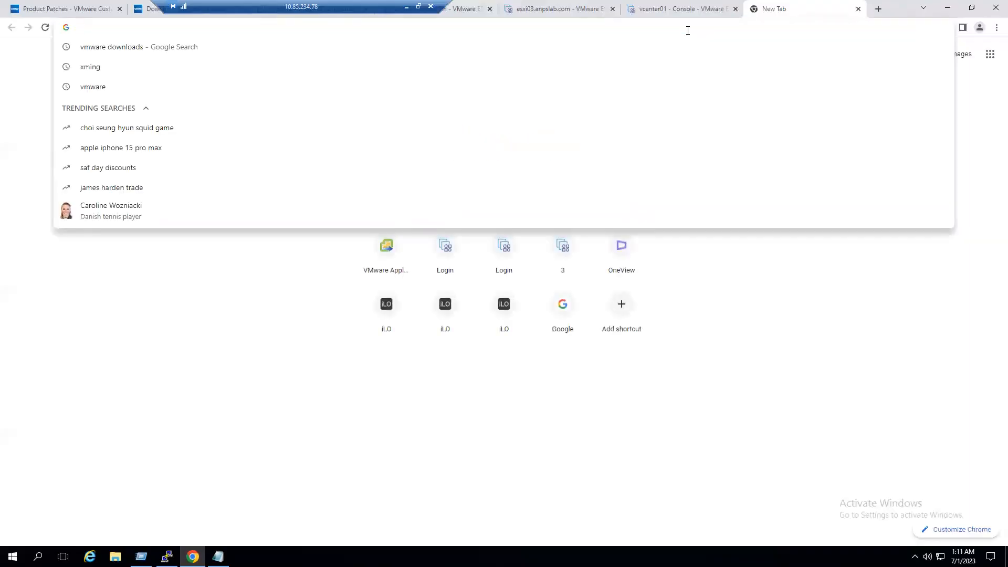
text(h)
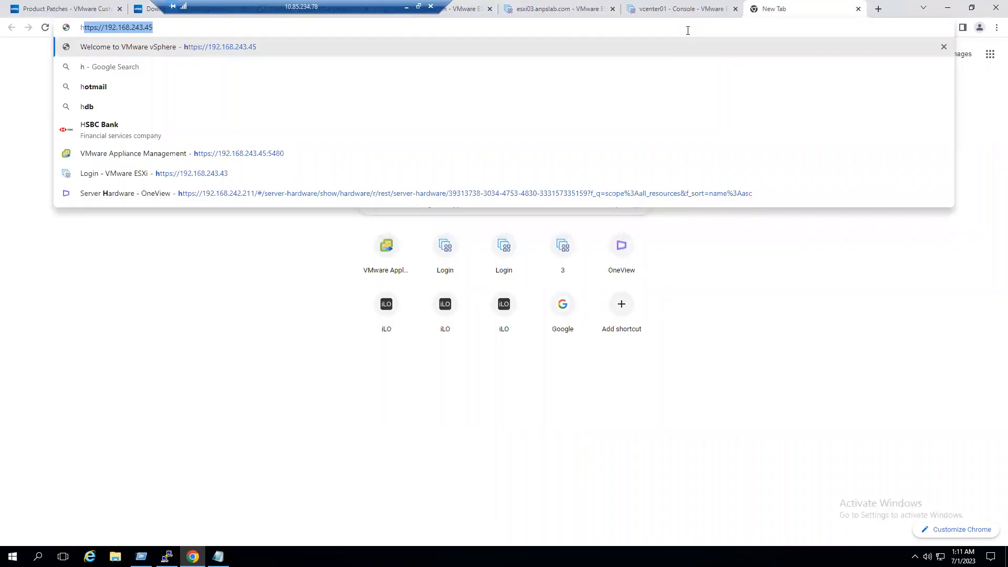
key(Right)
key(Return)
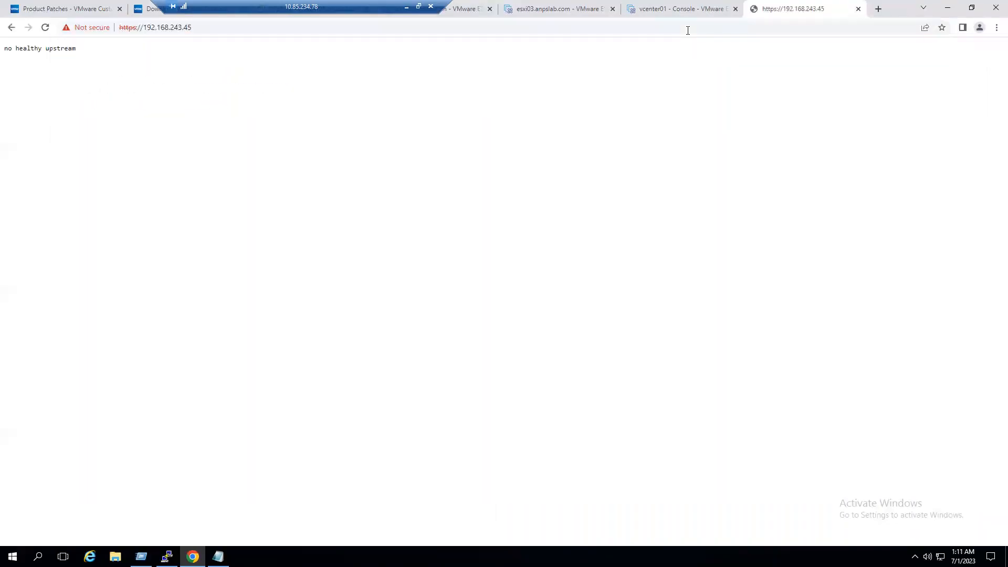
drag(8, 48, 84, 68)
click(44, 27)
drag(264, 6, 531, 5)
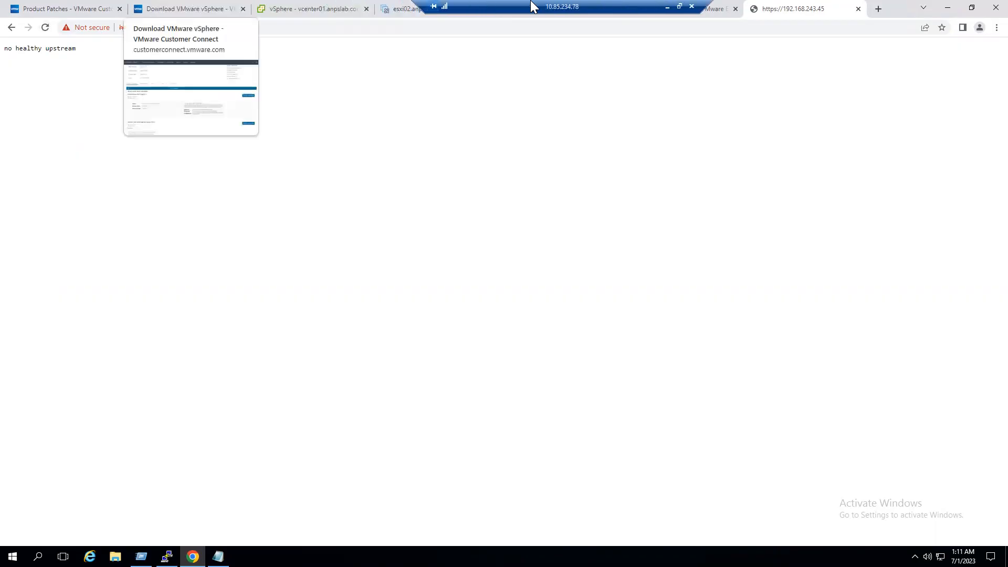